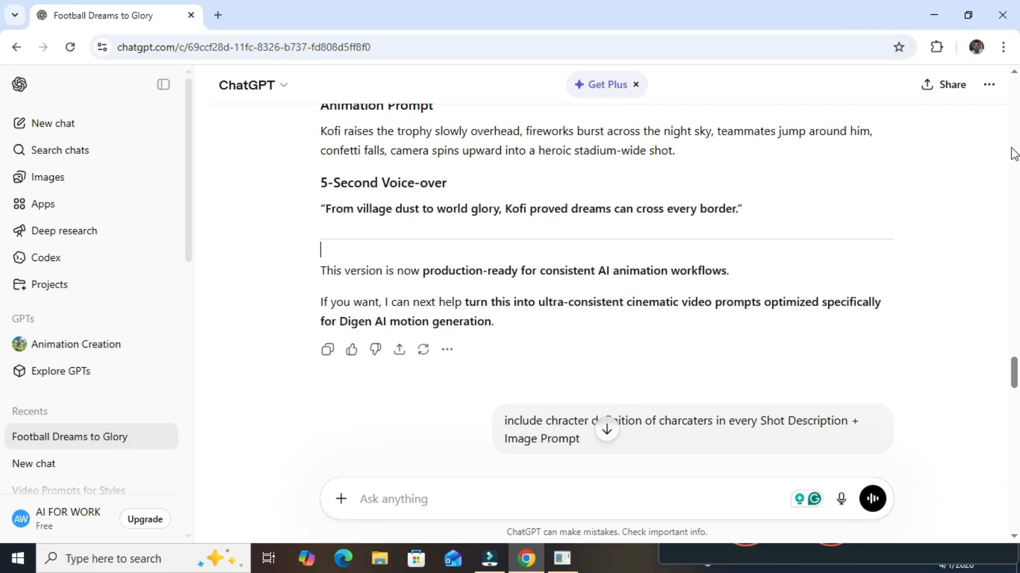
Step: Copy the Shot Description + Image Prompt paragraph of "SHOT 1 — The Village Dream" from the chat response
left_click_drag(1013, 371, 993, 399)
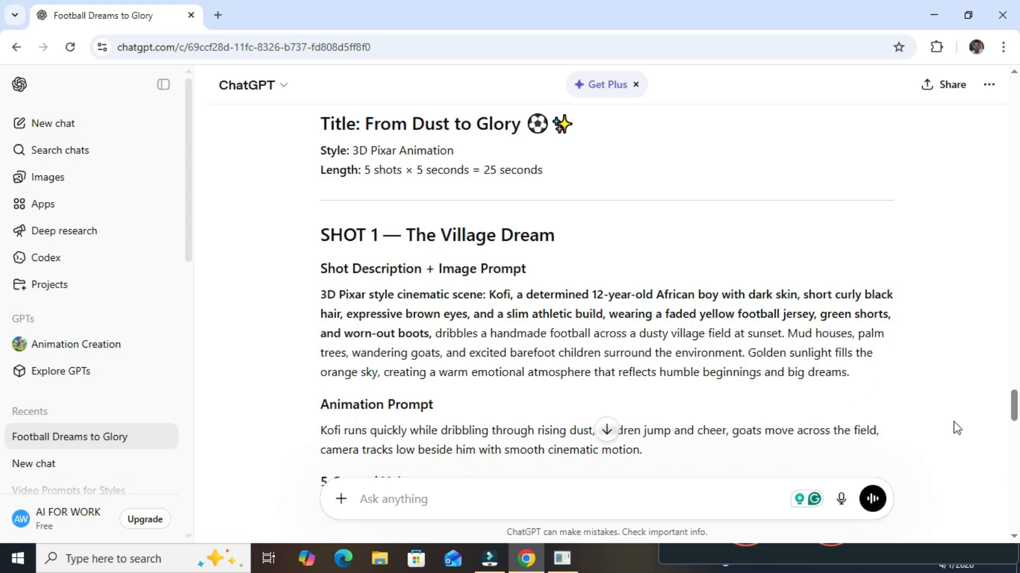
left_click_drag(1012, 404, 1012, 424)
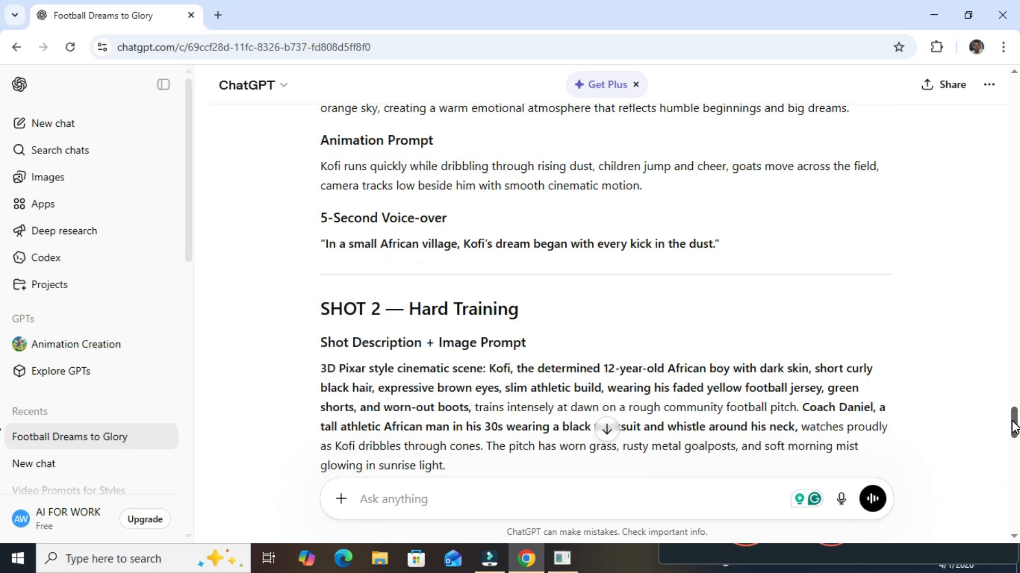
left_click_drag(1012, 424, 1012, 410)
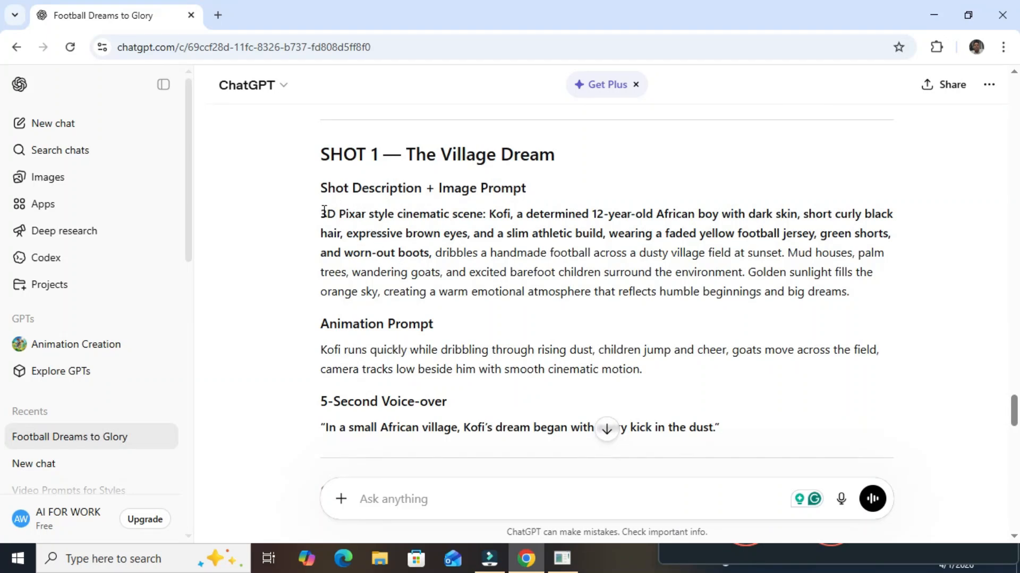
left_click_drag(320, 214, 867, 295)
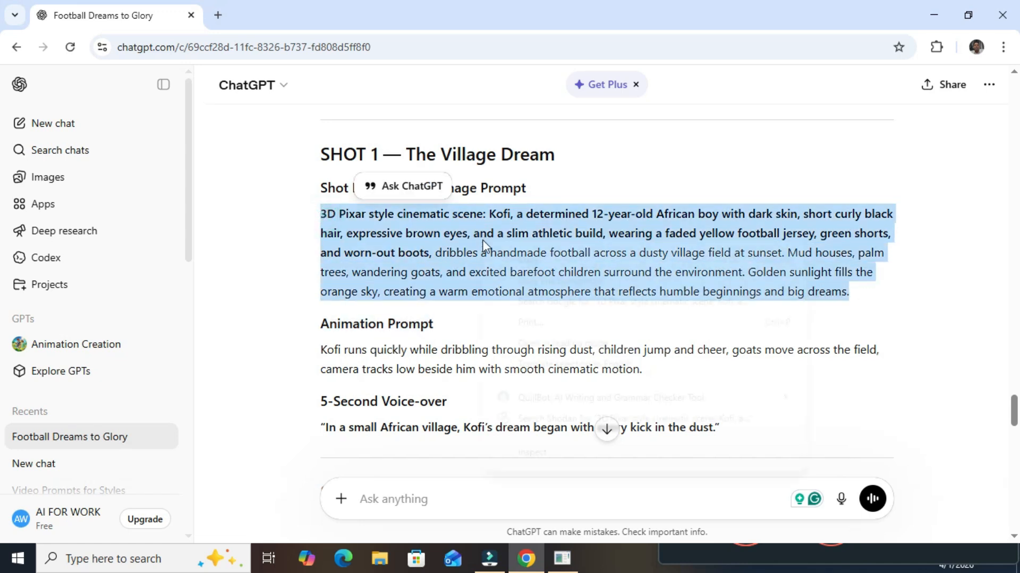
right_click(510, 247)
left_click(530, 255)
right_click(530, 254)
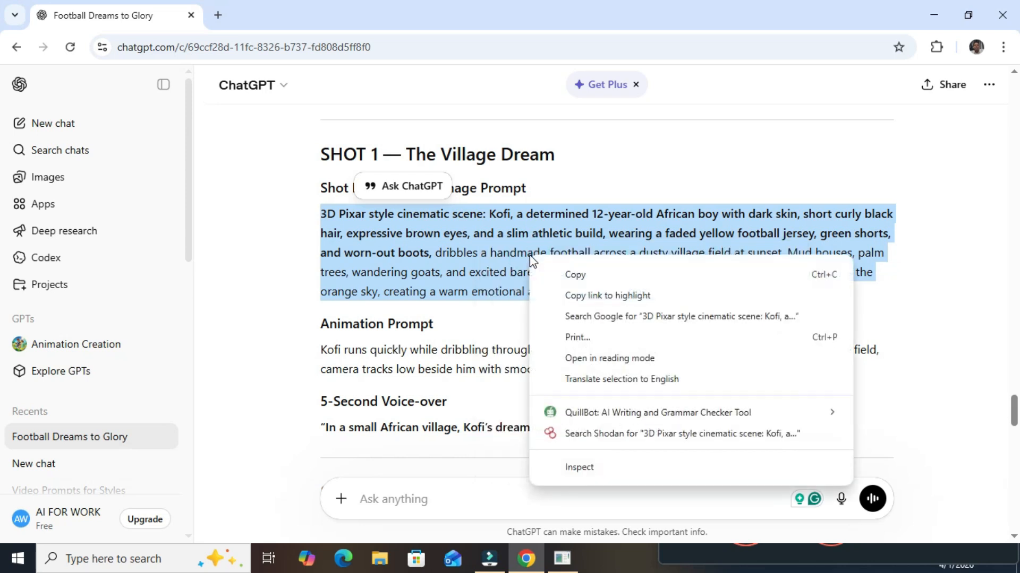
left_click(548, 272)
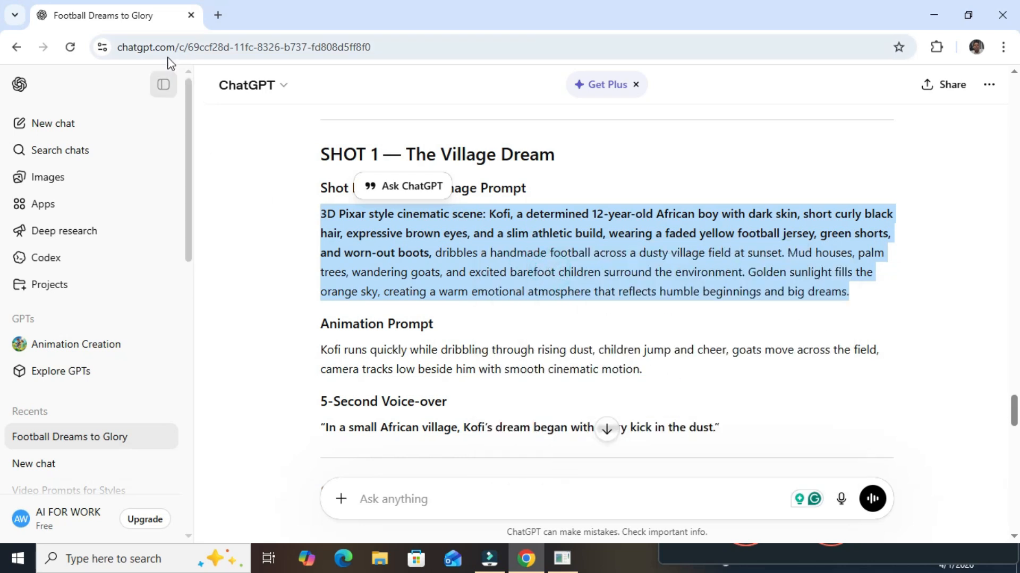
Step: Open digen.ai in a new browser tab and dismiss the promotional upgrade offer
left_click(218, 16)
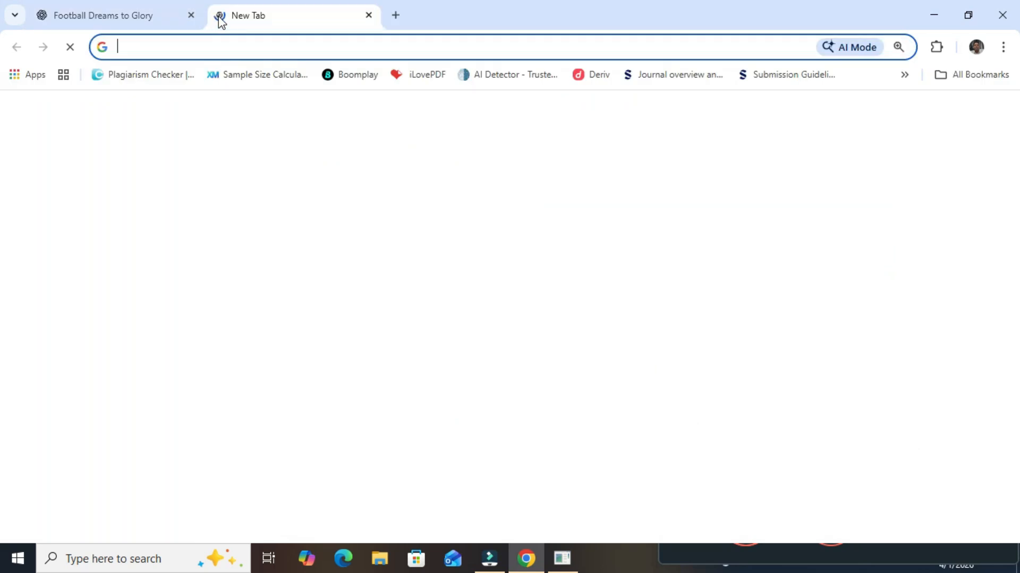
left_click(184, 398)
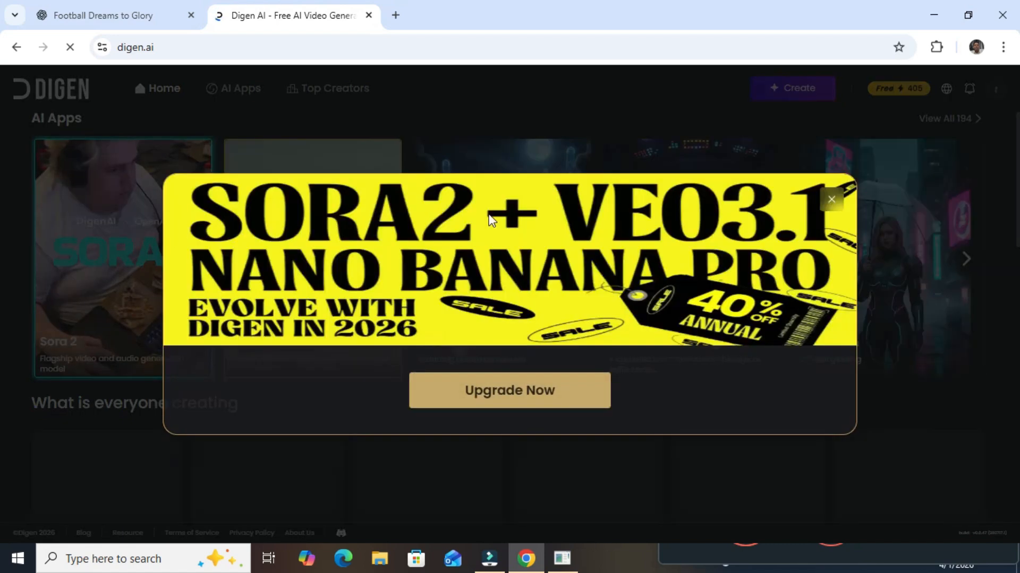
left_click(831, 202)
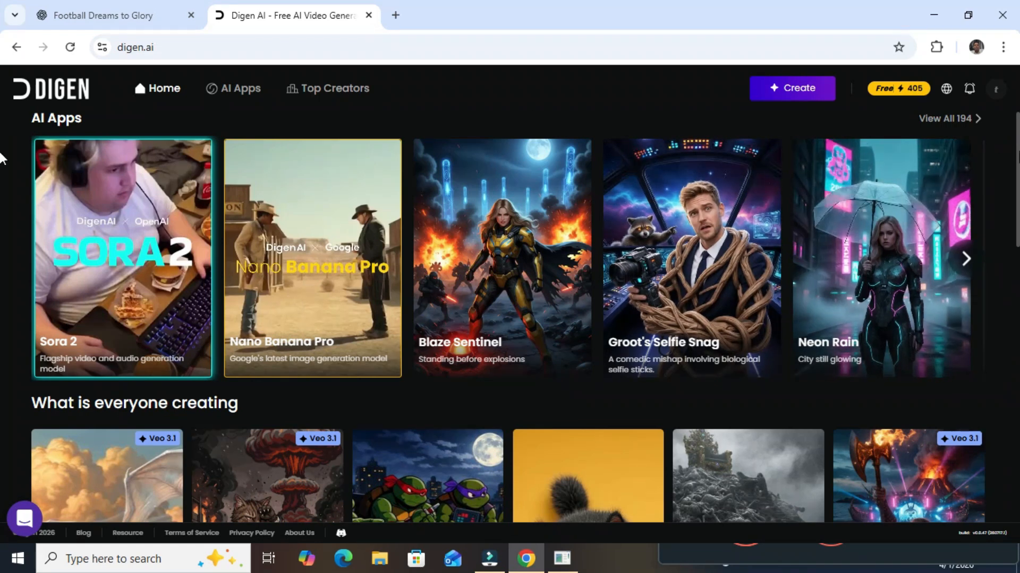
Step: Look through the AI apps and community creations on the Digen AI home page
scroll(1, 158, "down", 12)
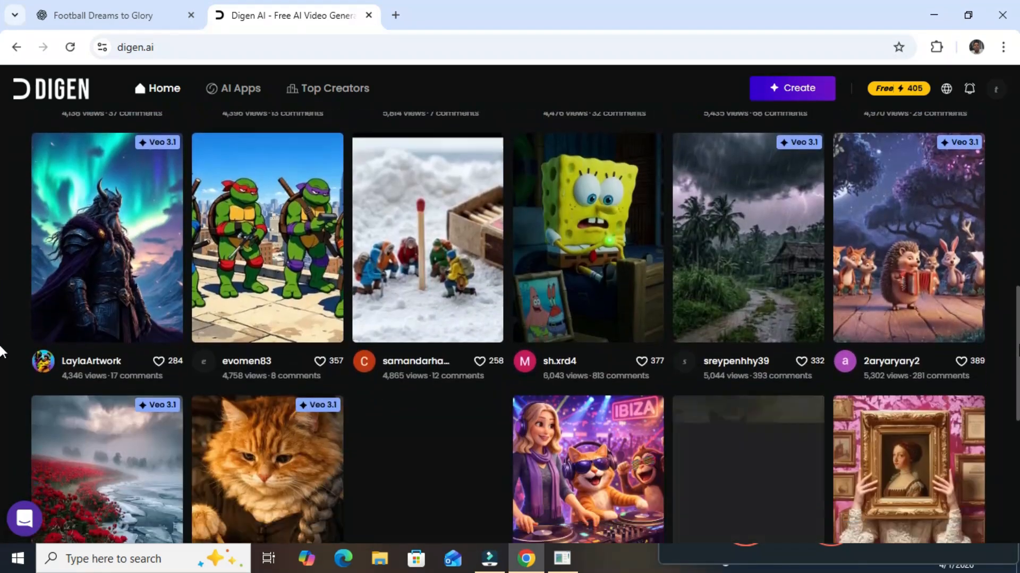
scroll(1, 404, "down", 4)
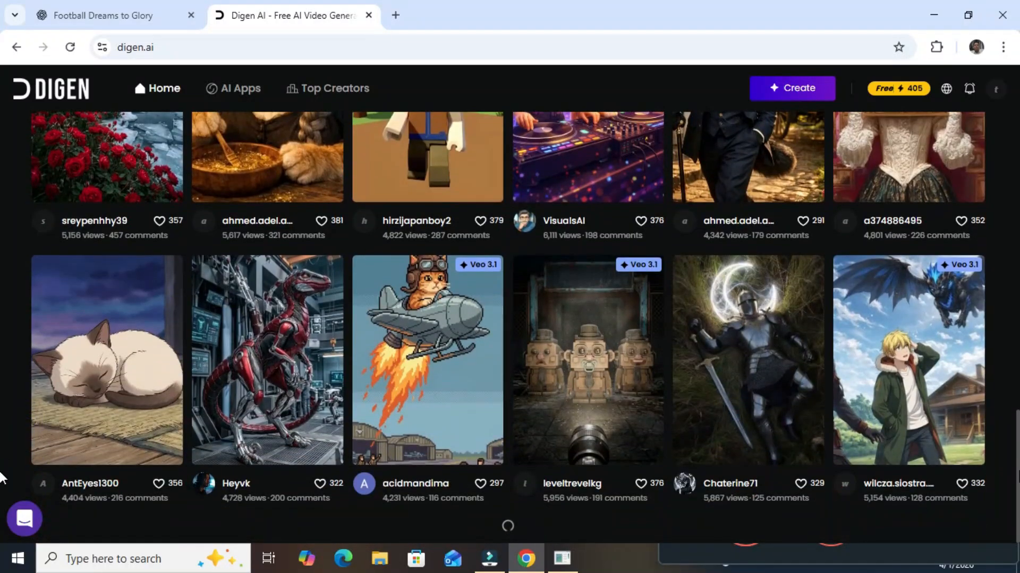
scroll(2, 443, "up", 15)
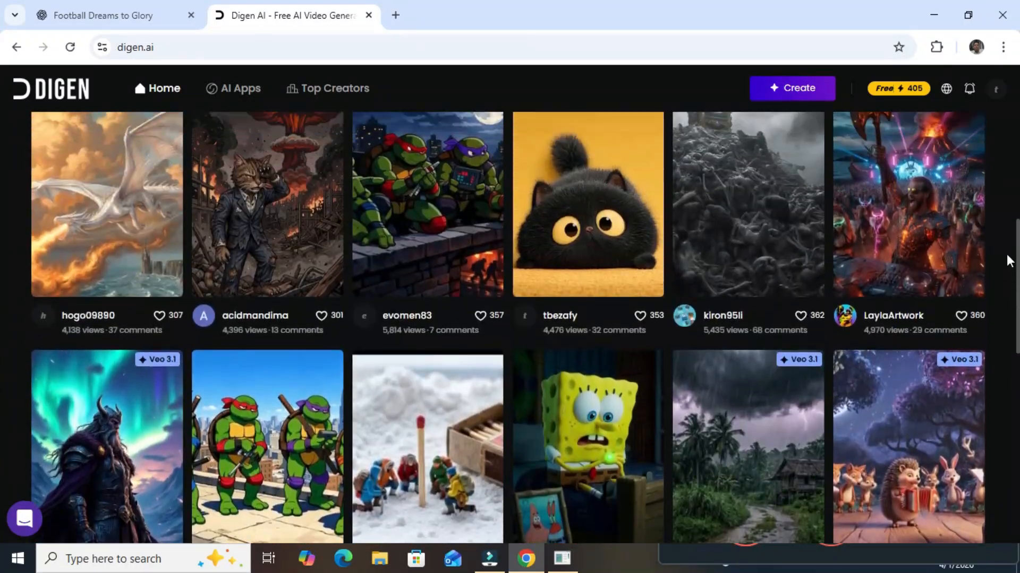
scroll(1, 160, "up", 1)
scroll(1, 319, "down", 13)
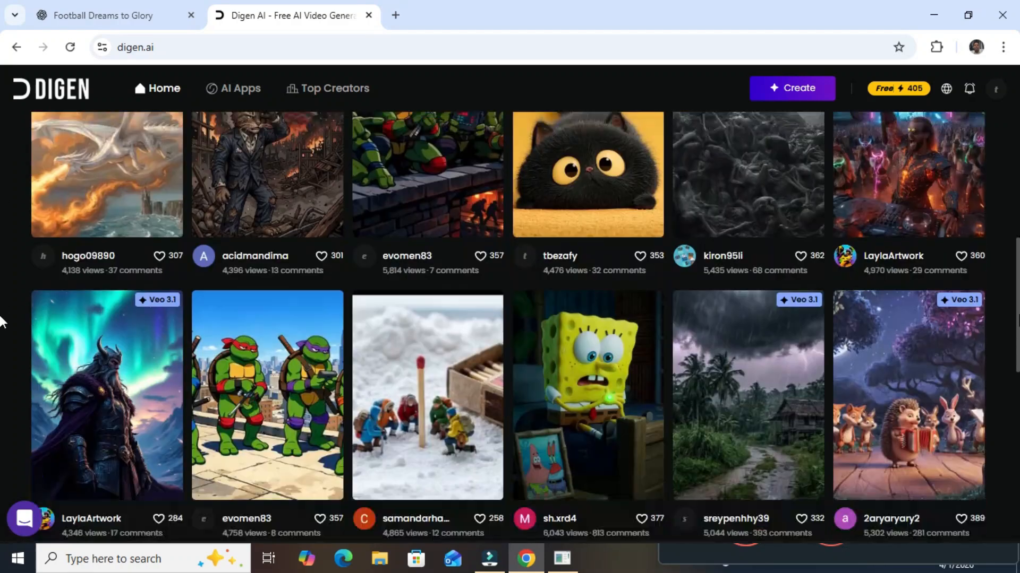
scroll(1, 375, "up", 13)
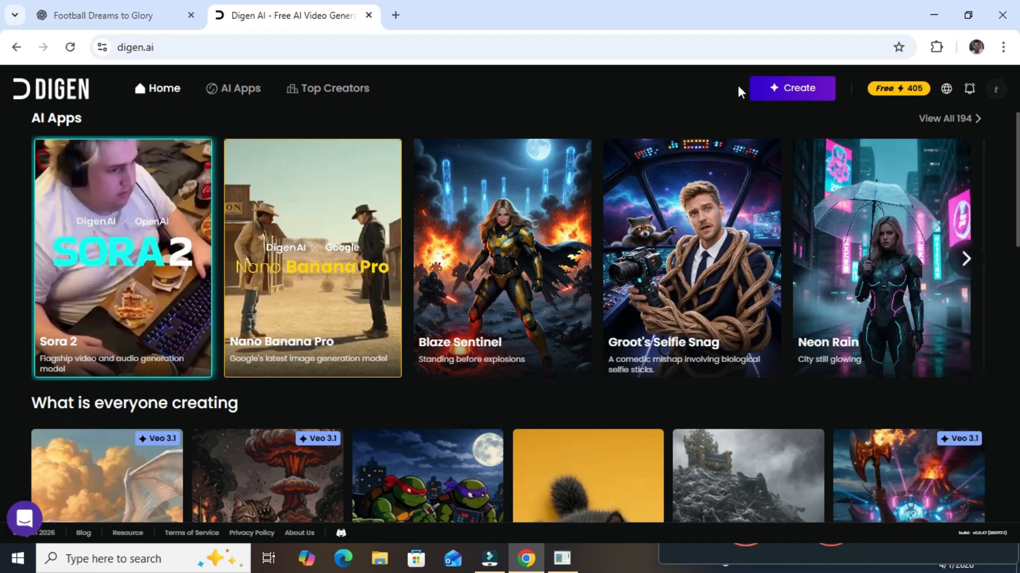
Step: Open the image generator from the creation workspace and set the aspect ratio to 16:9
left_click(785, 87)
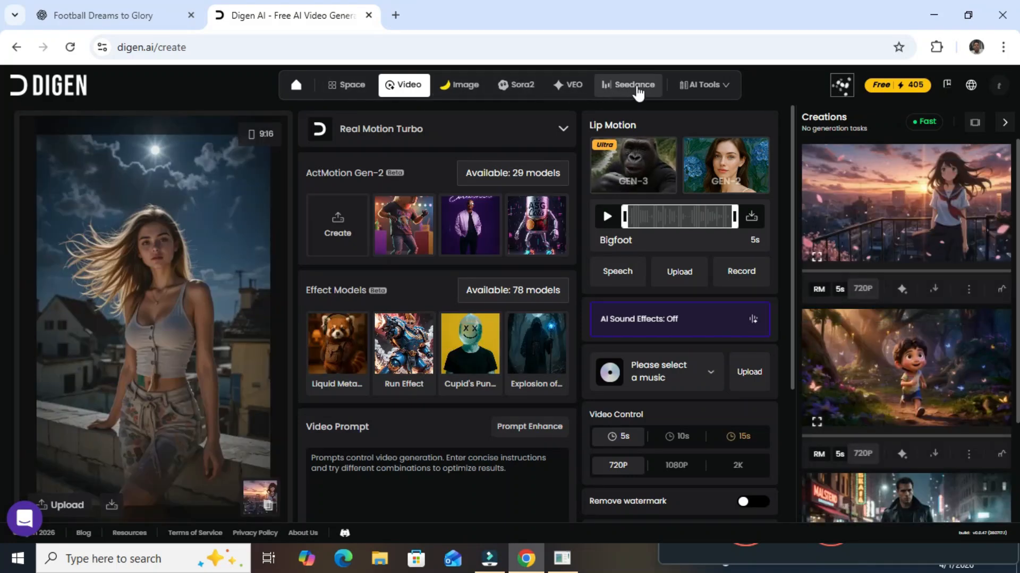
left_click(467, 91)
left_click(311, 256)
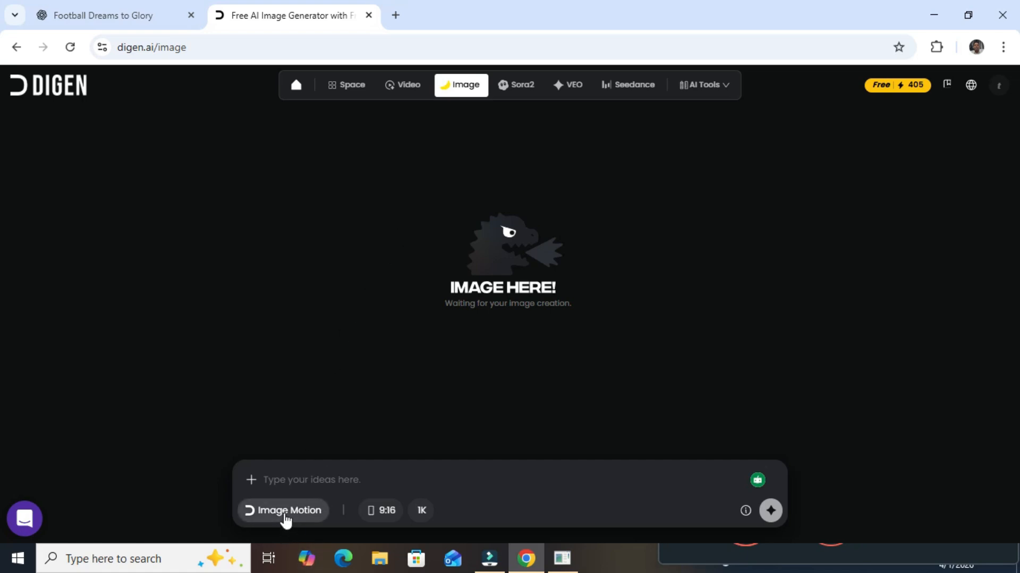
left_click(383, 518)
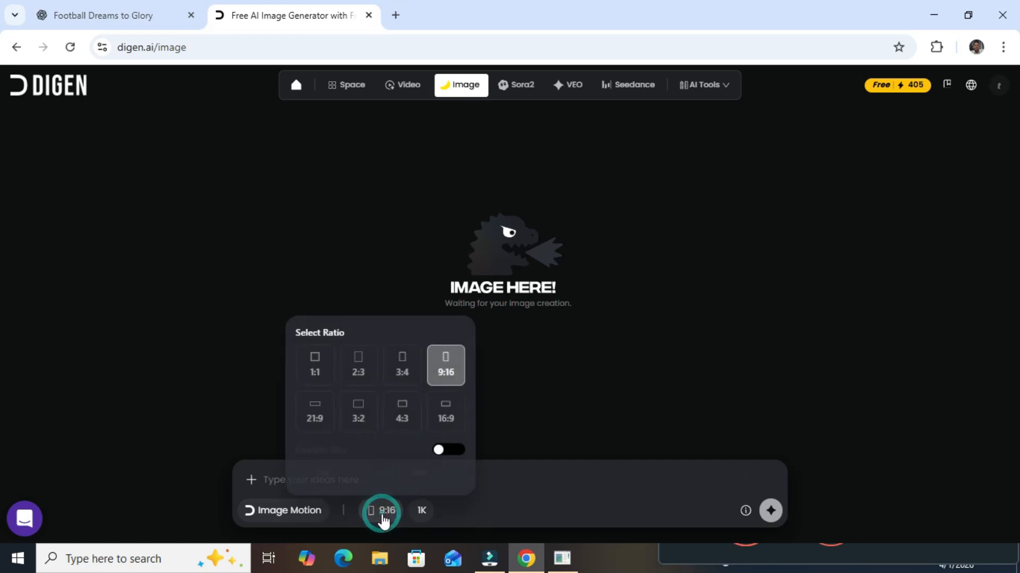
left_click(446, 412)
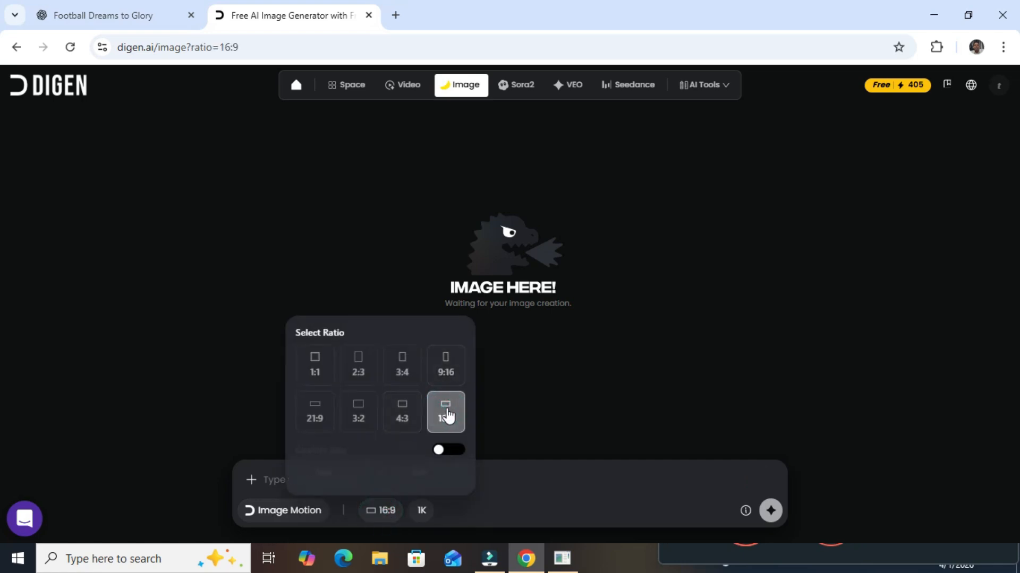
Step: Paste the Shot 1 image prompt with "3D pixar style" appended, generate the image and download it
left_click(272, 482)
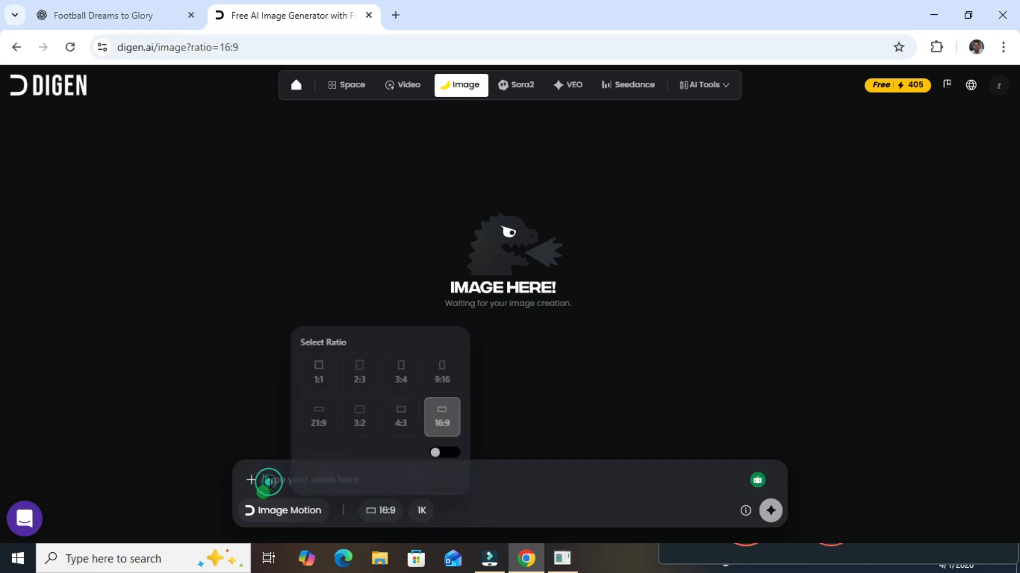
right_click(282, 481)
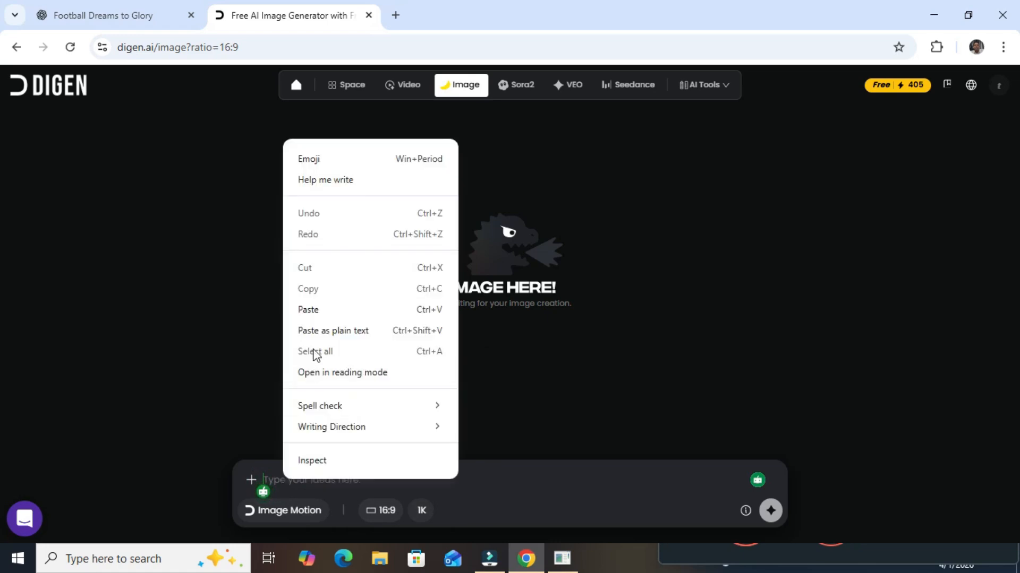
left_click(326, 311)
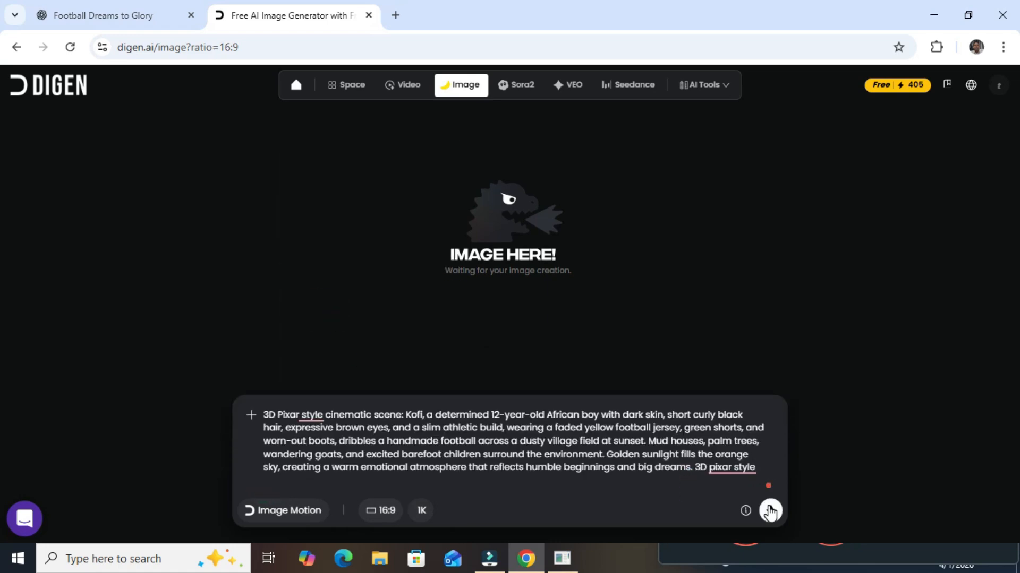
left_click(771, 510)
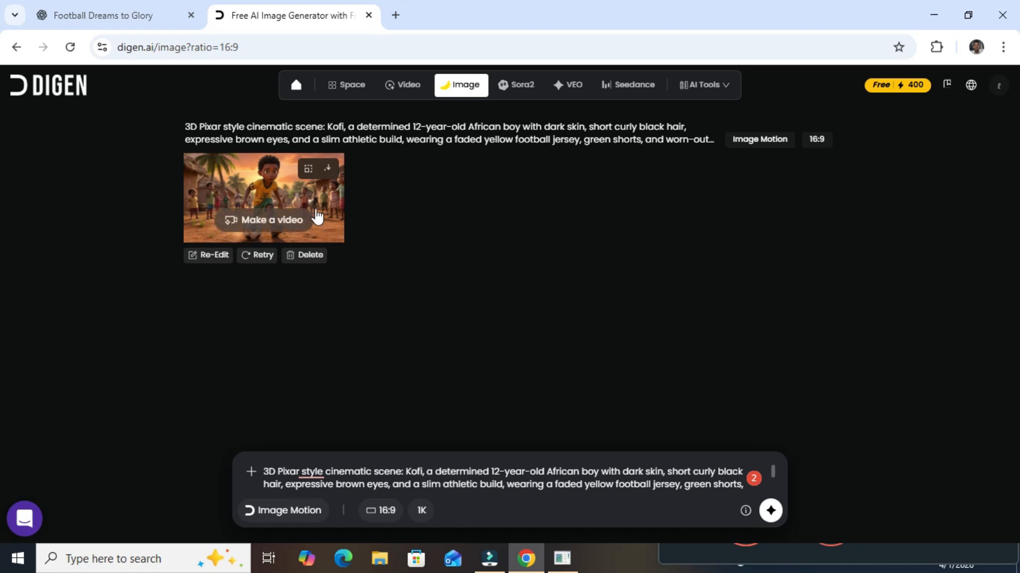
left_click(327, 170)
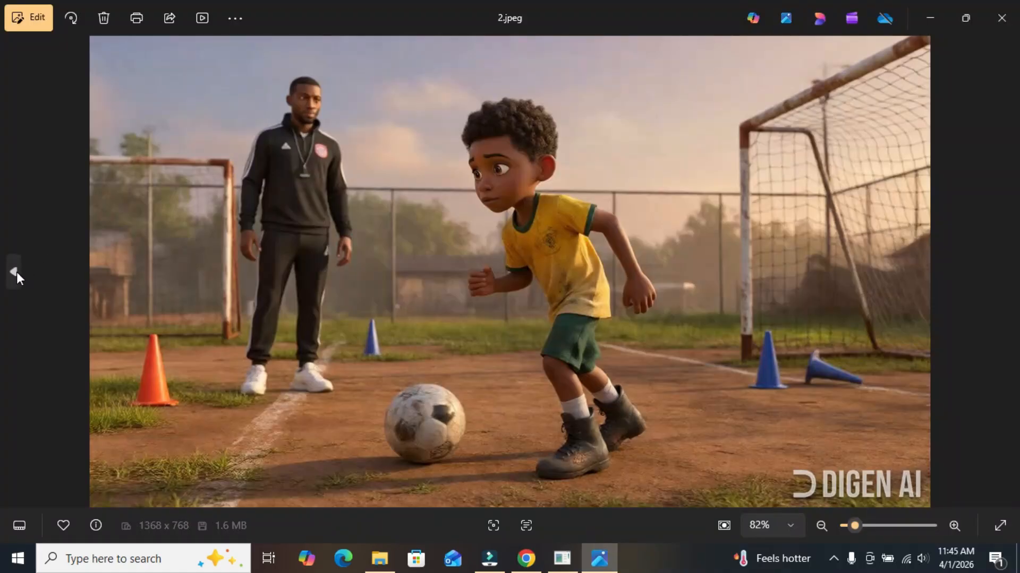
Step: Review the downloaded shot images from 1.jpeg through 5.jpeg in the photo viewer
left_click(17, 272)
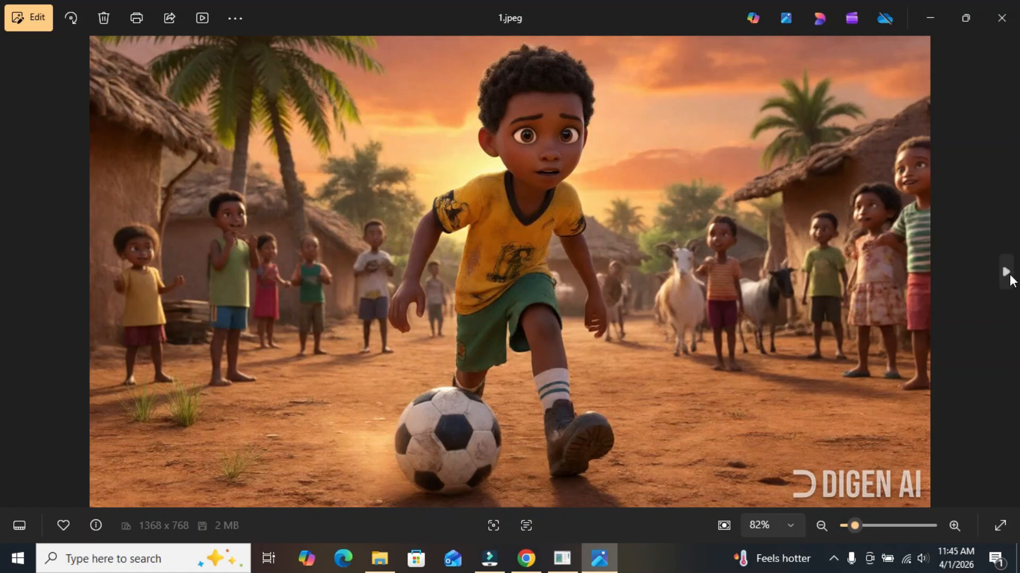
left_click(1006, 272)
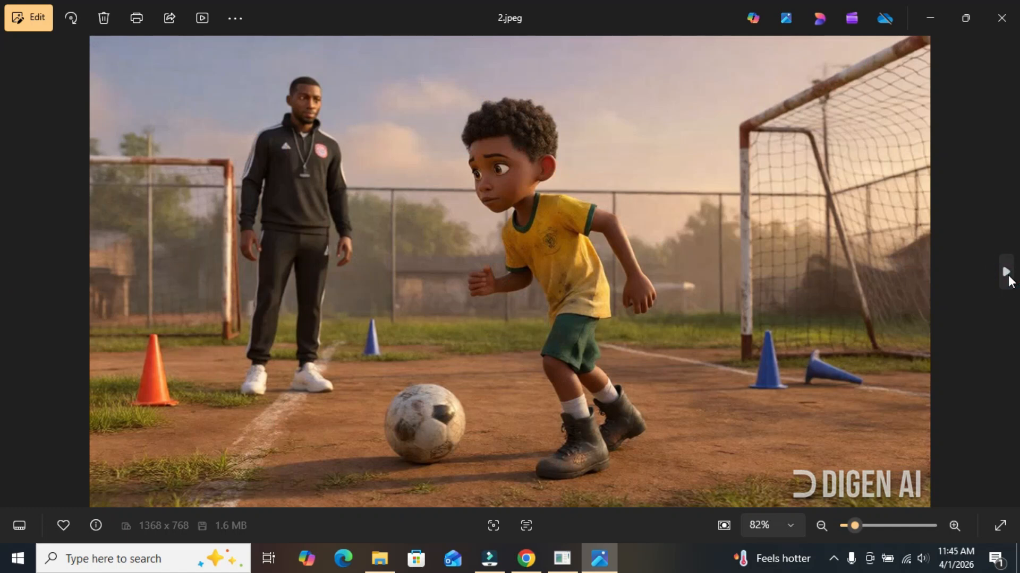
left_click(1006, 272)
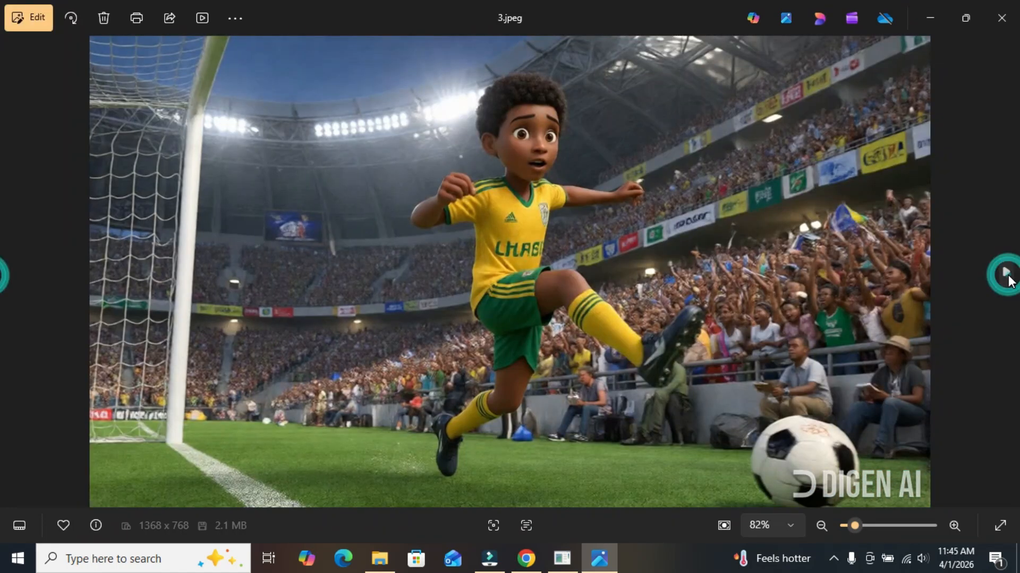
left_click(1006, 273)
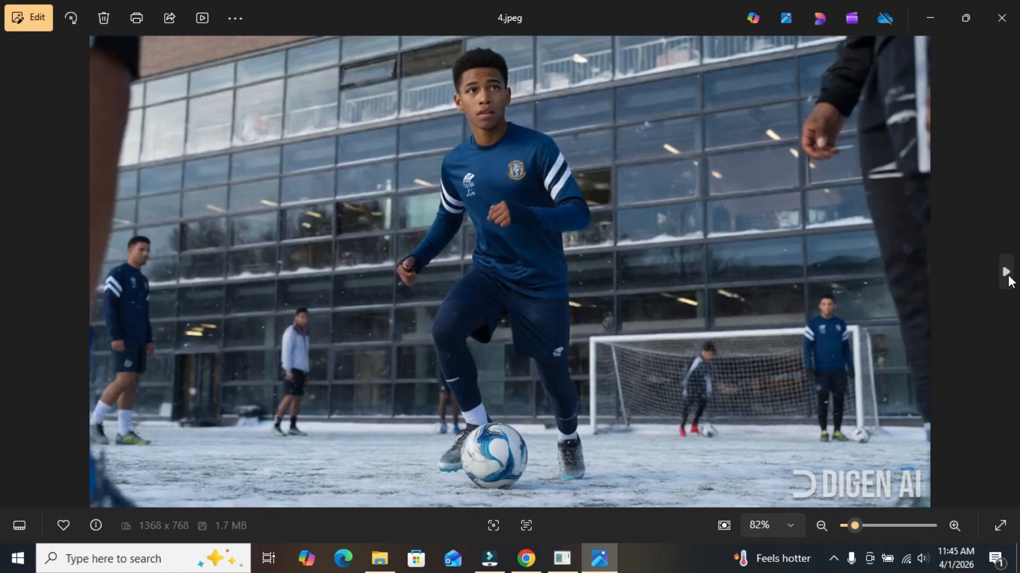
left_click(1005, 272)
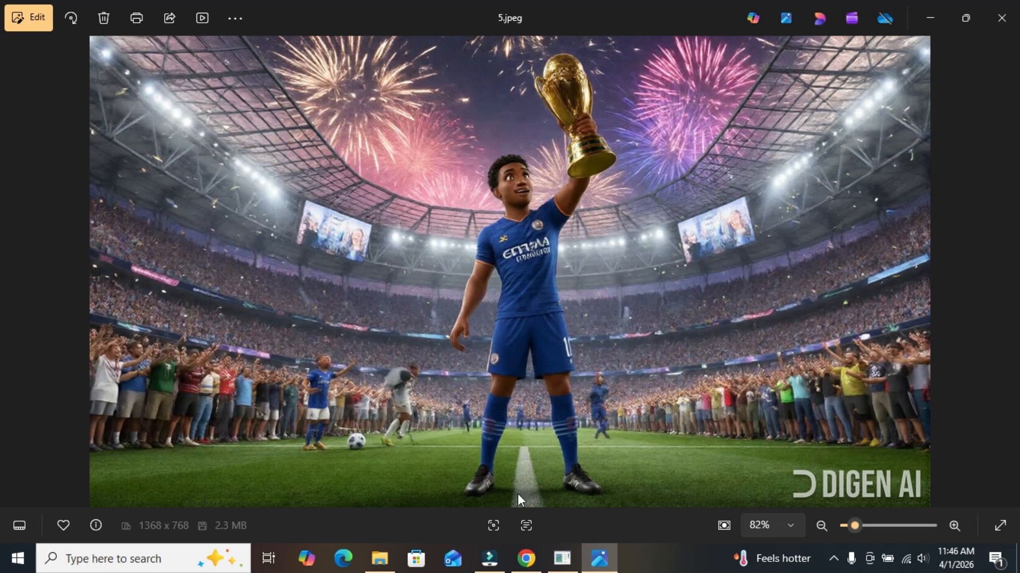
Step: Switch to the ChatGPT conversation in the browser and copy the Animation Prompt text of Shot 1
left_click(526, 558)
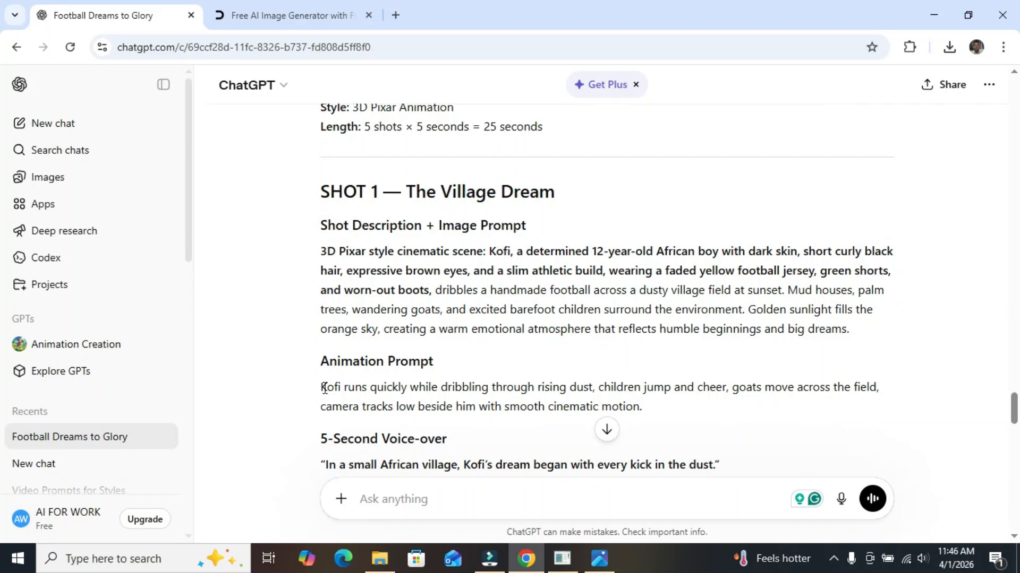
left_click_drag(323, 389, 656, 412)
key("ctrl+c")
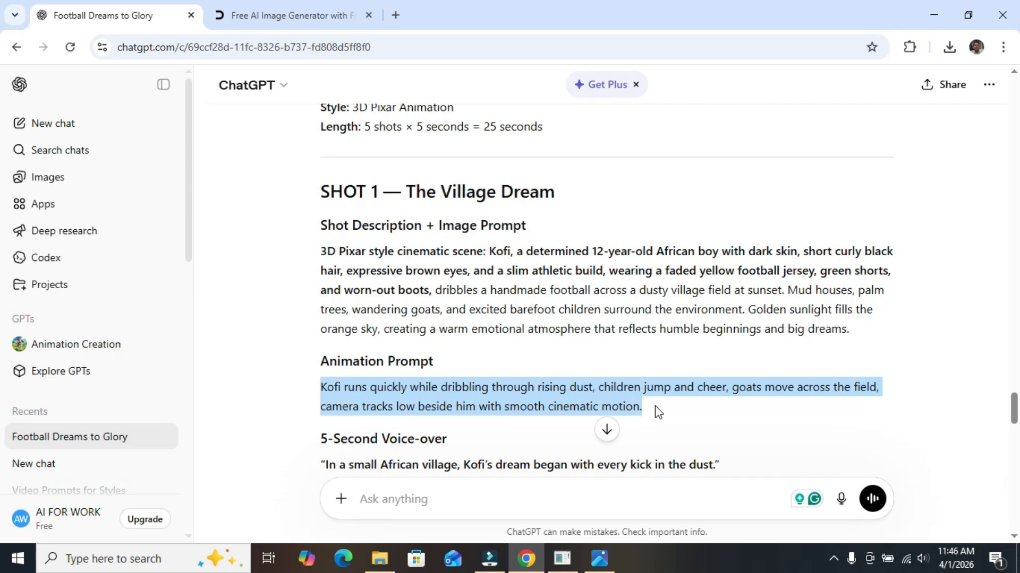
right_click(604, 390)
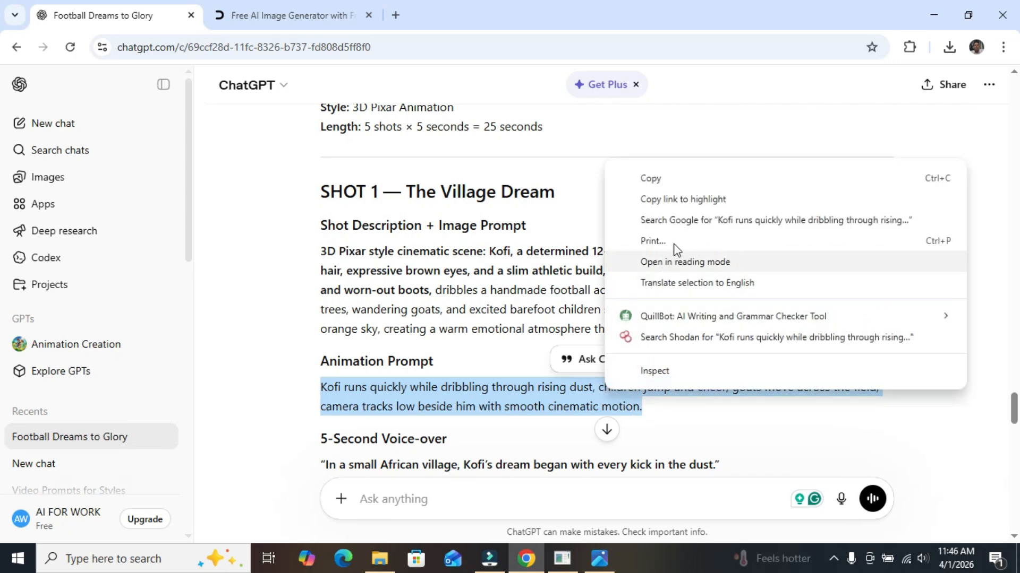
left_click(658, 179)
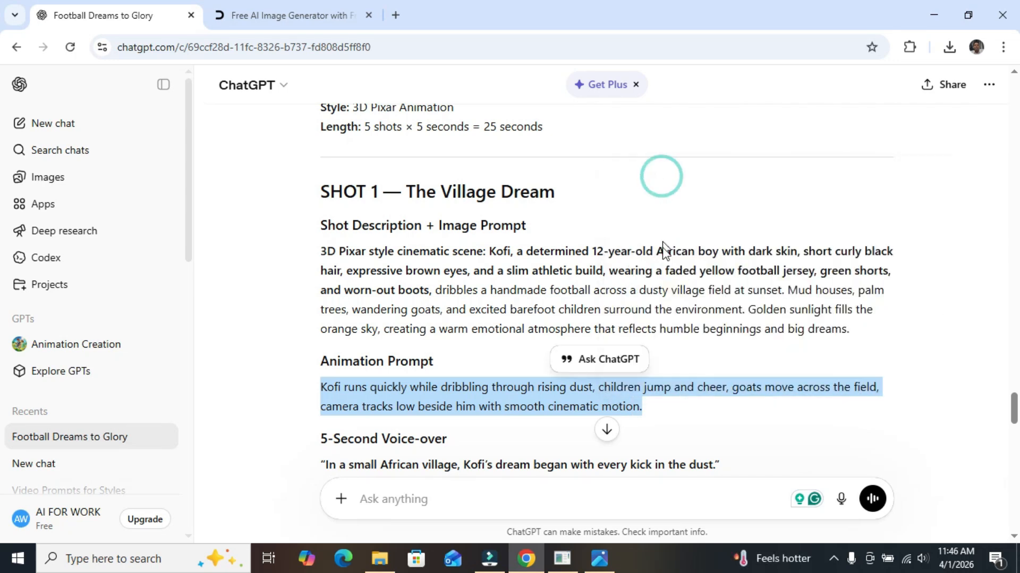
Step: Switch to the Digen AI image page and start making a video from the image of the boy training beside his coach
left_click(267, 22)
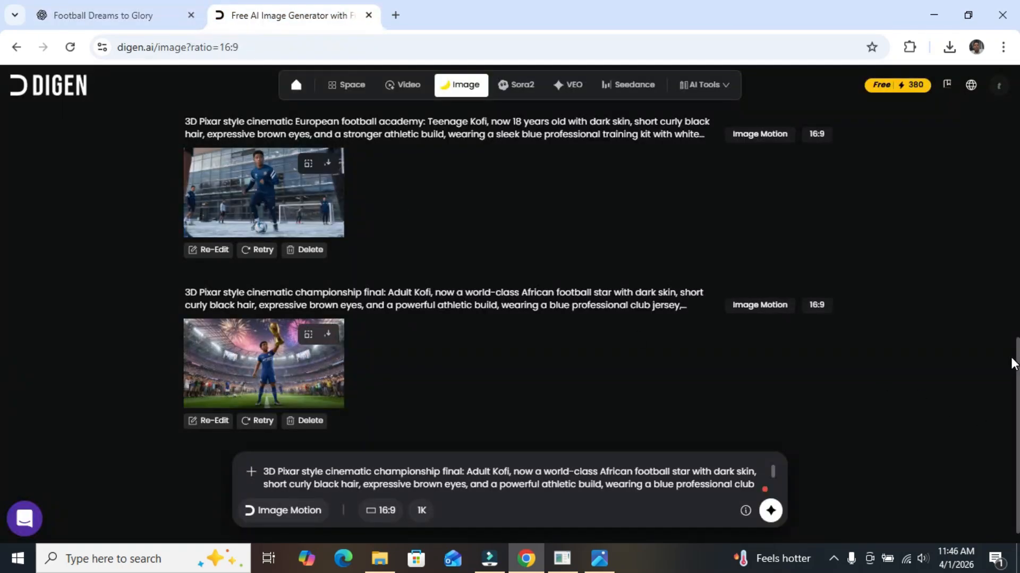
scroll(857, 291, "up", 7)
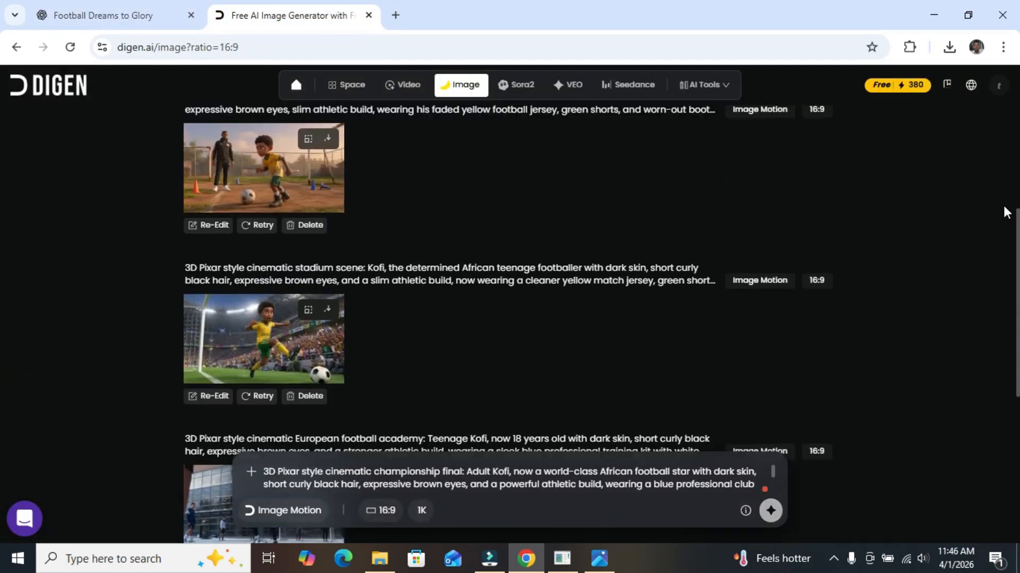
mouse_move(274, 249)
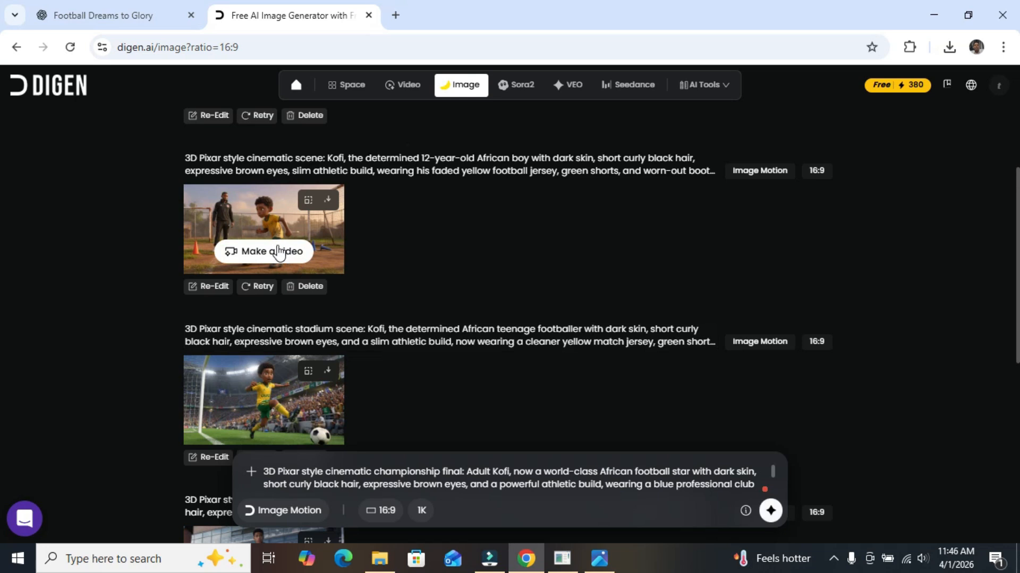
left_click(244, 254)
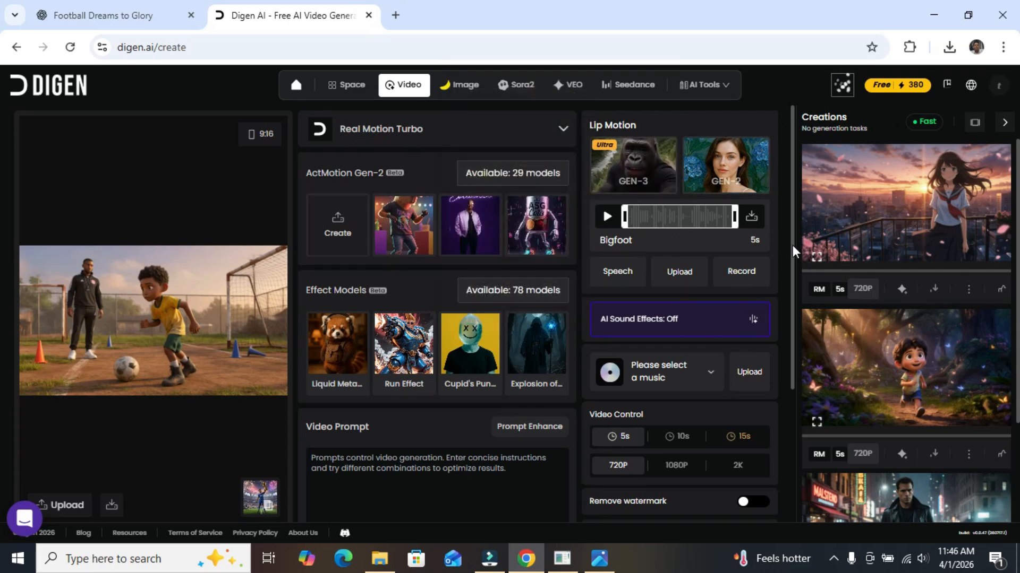
Step: Paste the copied animation prompt into the video prompt for the training image
left_click_drag(793, 251, 801, 304)
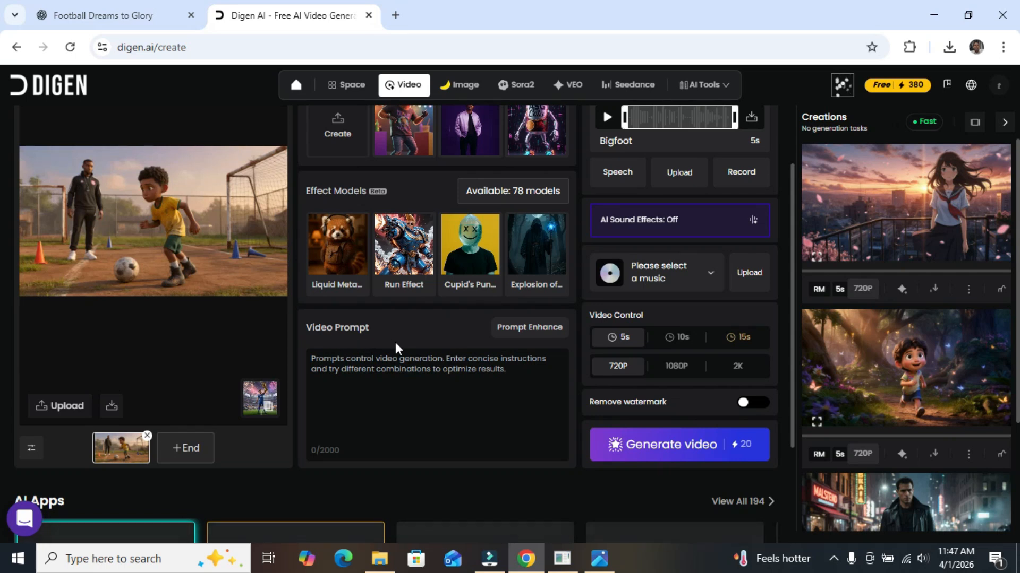
left_click(336, 365)
right_click(335, 366)
left_click(310, 370)
key("ctrl+v")
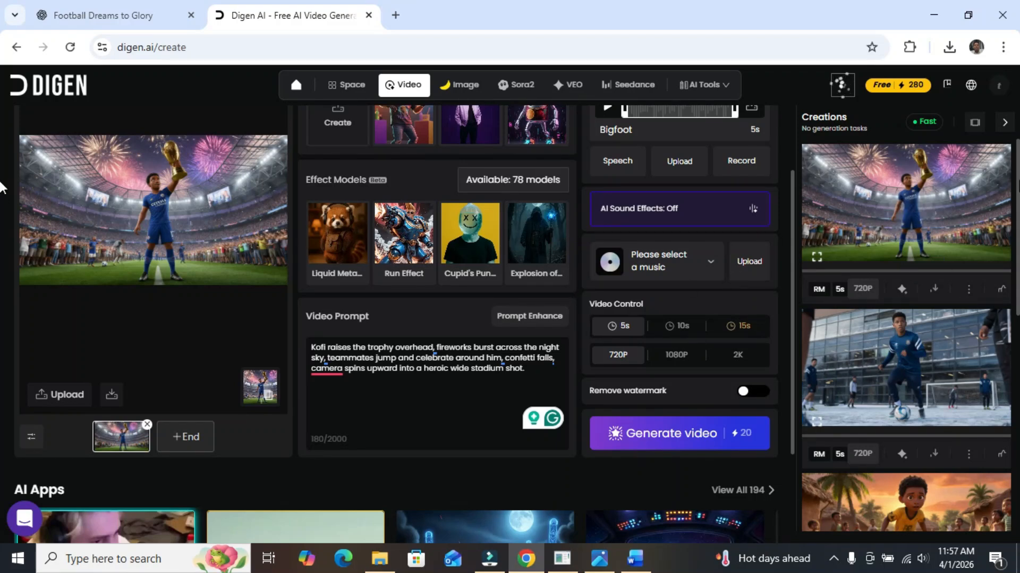
Step: Review the generated videos among the creations and play the downloaded v1 clip in Media Player
left_click_drag(1018, 179, 1018, 300)
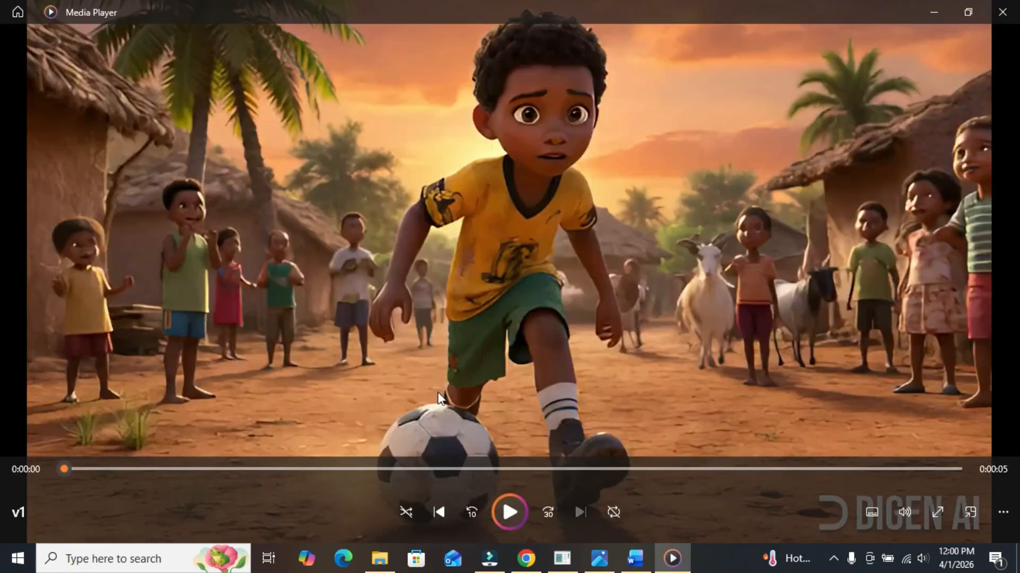
left_click(505, 497)
left_click(933, 12)
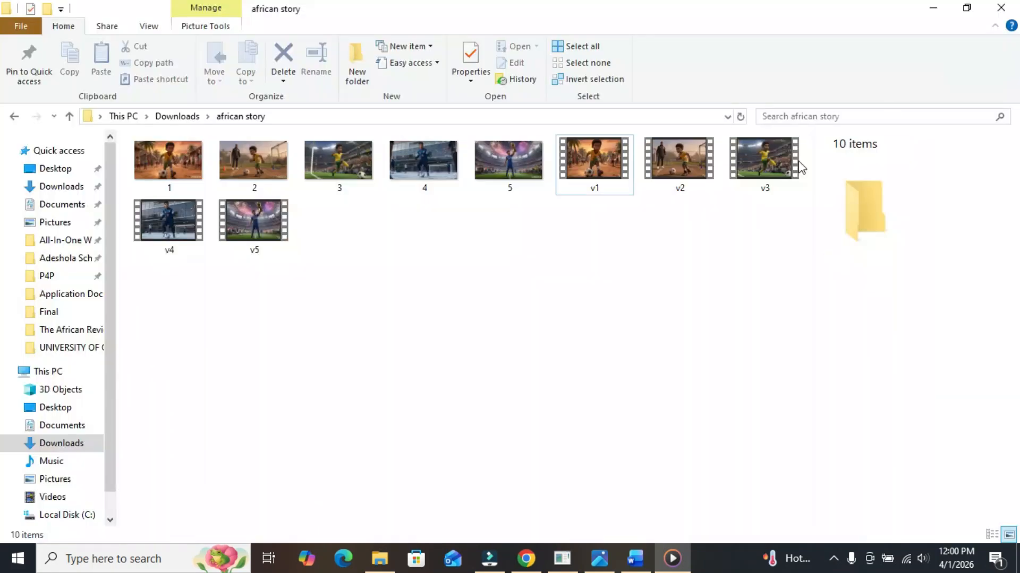
Step: Switch to the Word document and copy the entire voice-over script
left_click(635, 559)
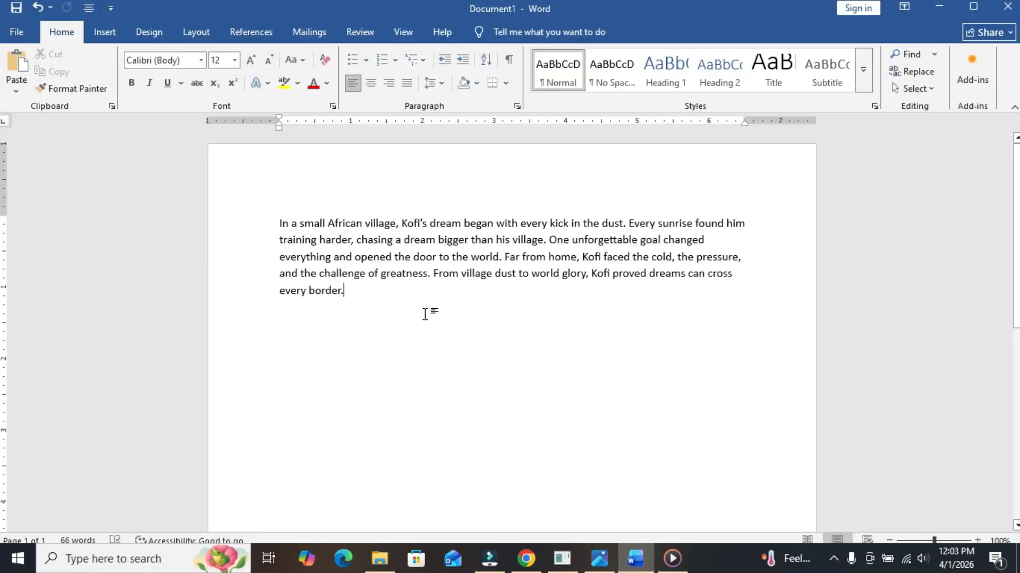
left_click_drag(425, 315, 272, 223)
right_click(308, 243)
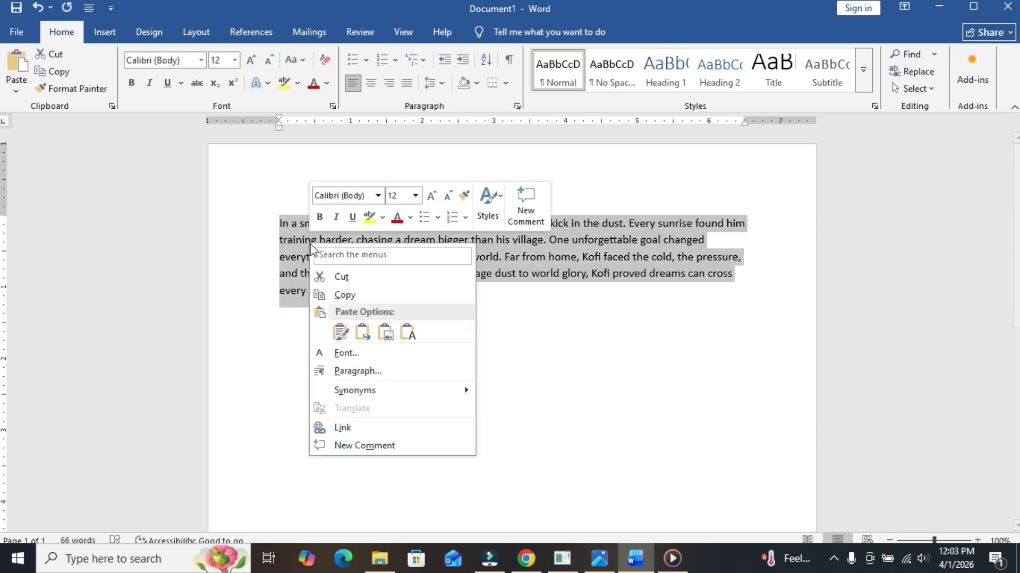
left_click(329, 295)
right_click(344, 250)
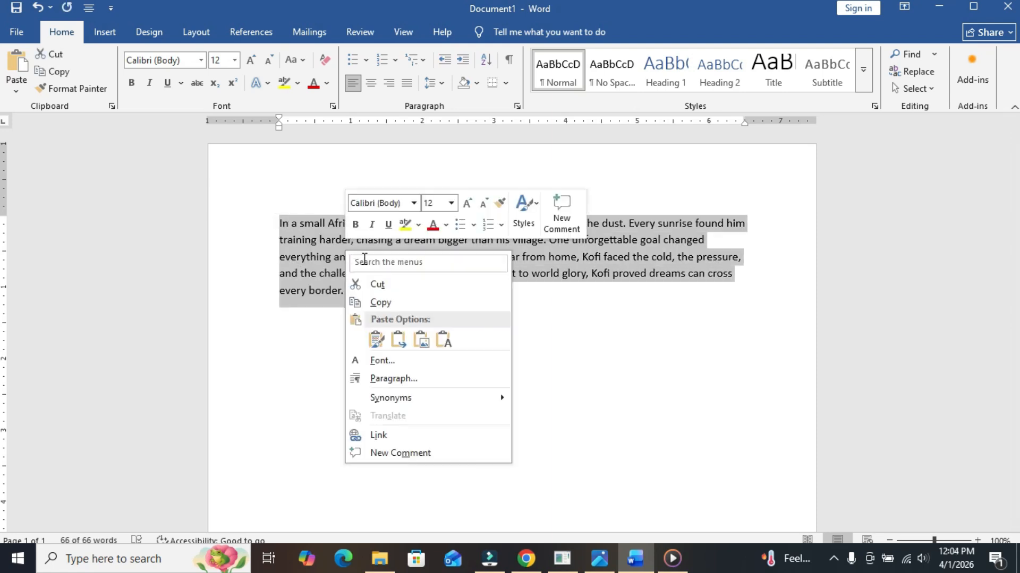
left_click(413, 300)
right_click(390, 257)
left_click(427, 308)
Step: Switch to Chrome and open the Luvvoice text-to-speech dashboard in a new tab
left_click(526, 558)
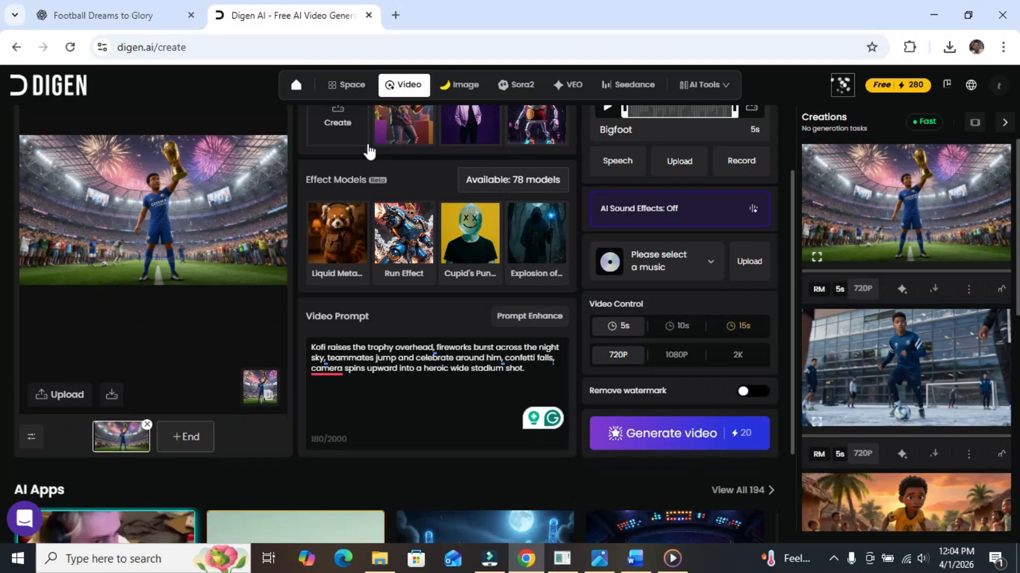
left_click(395, 15)
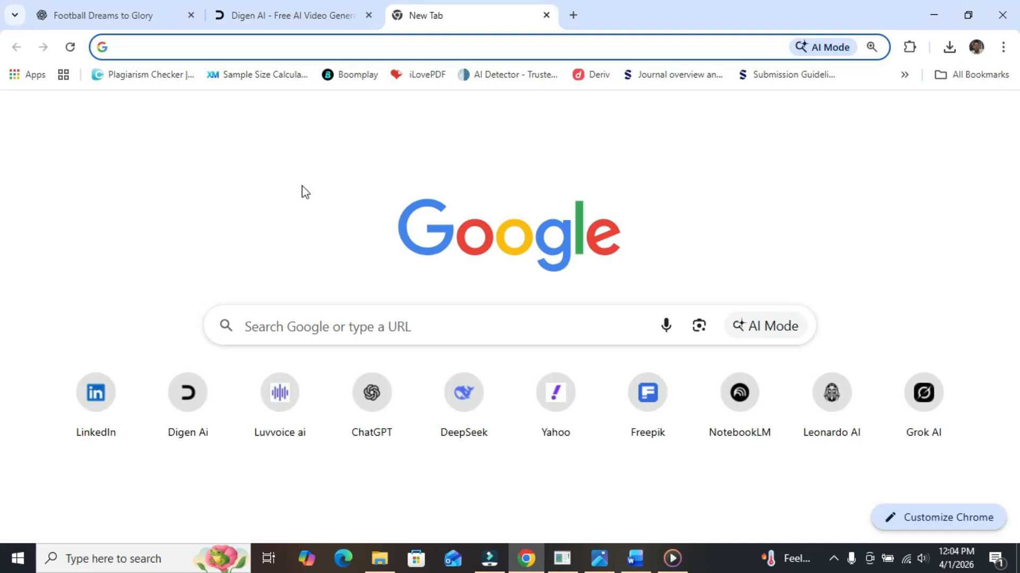
left_click(269, 429)
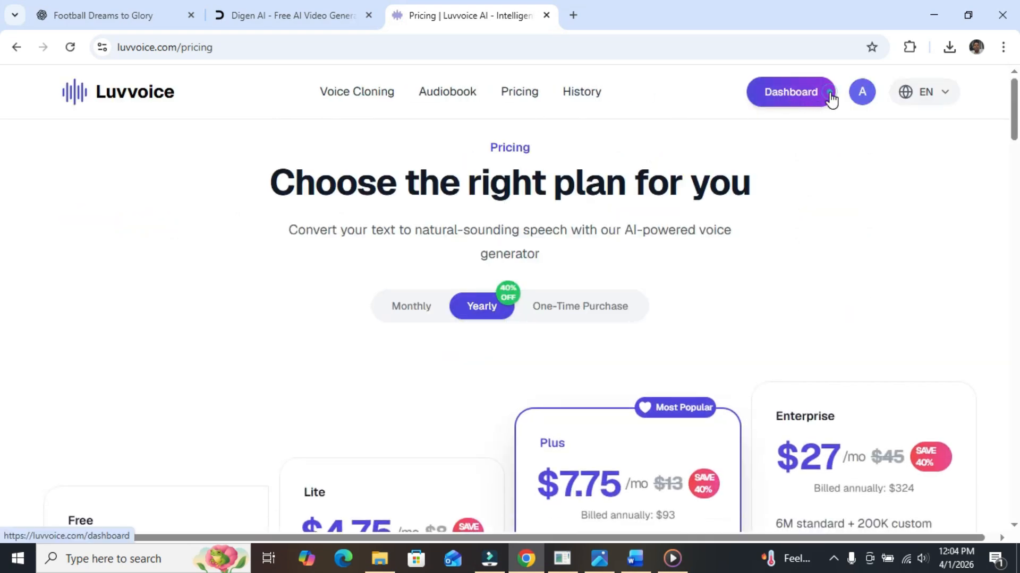
left_click(831, 99)
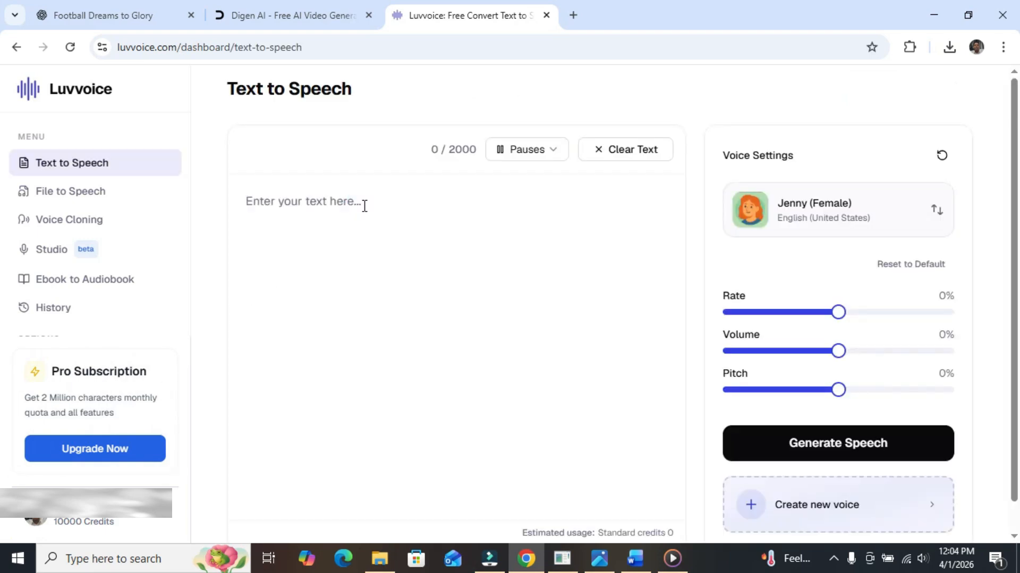
Step: Paste the voice-over script as the speech text and set the rate to -8%
left_click(304, 202)
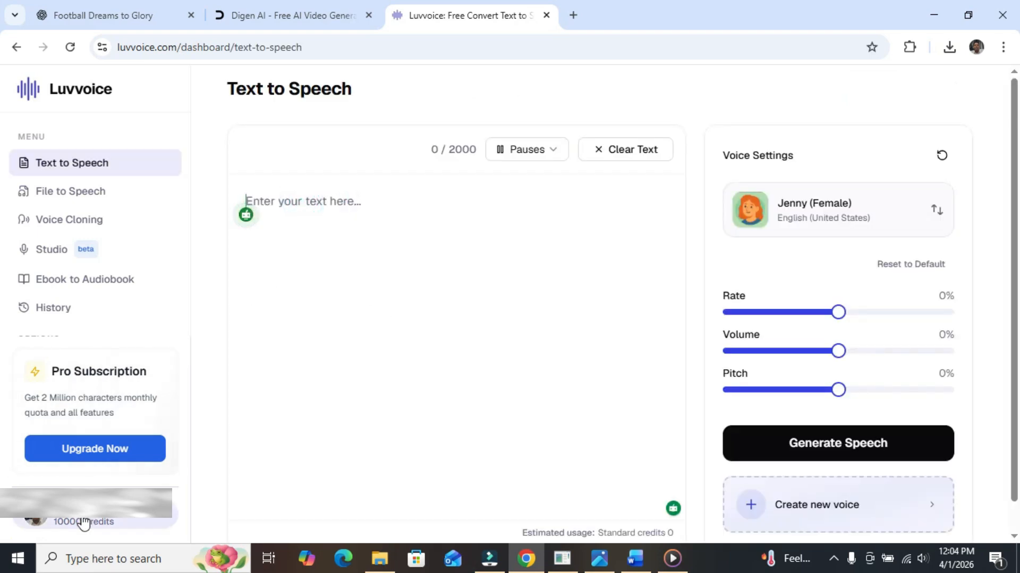
right_click(271, 206)
left_click(330, 374)
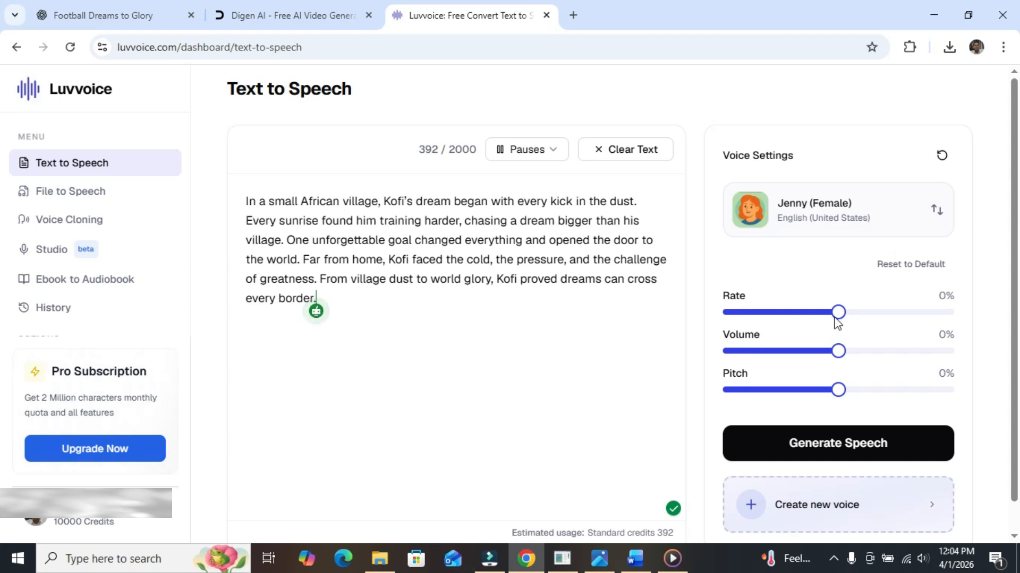
left_click_drag(835, 314, 819, 314)
Step: Preview the standard English (United States) voice Brian (Male) in the voice selection
left_click(879, 218)
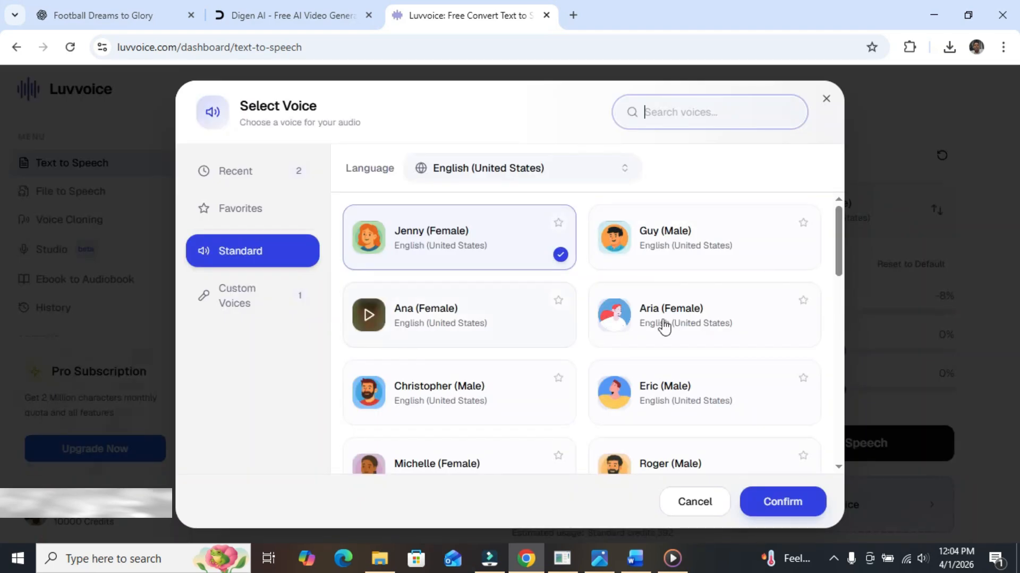
left_click_drag(837, 260, 859, 339)
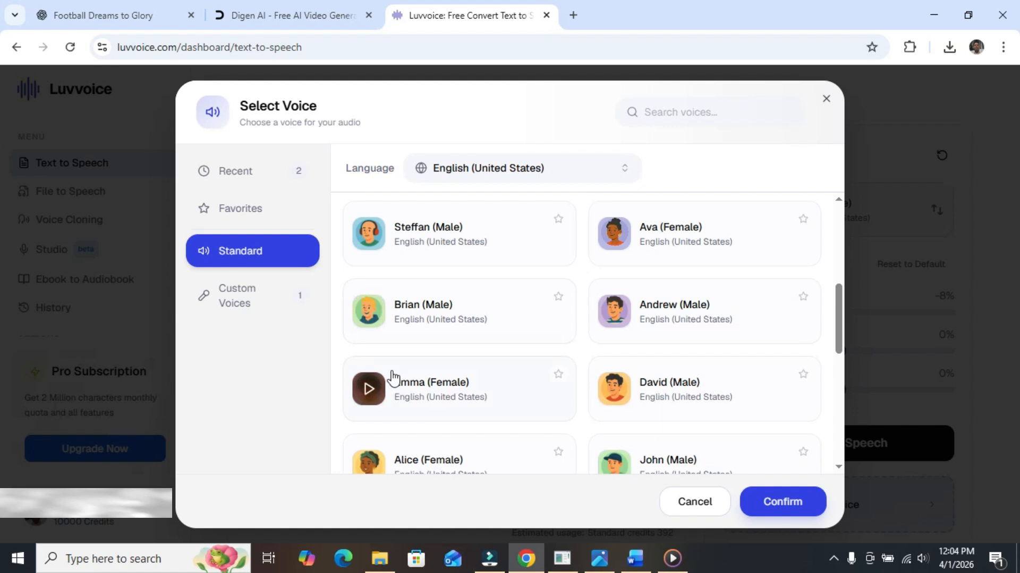
left_click(371, 317)
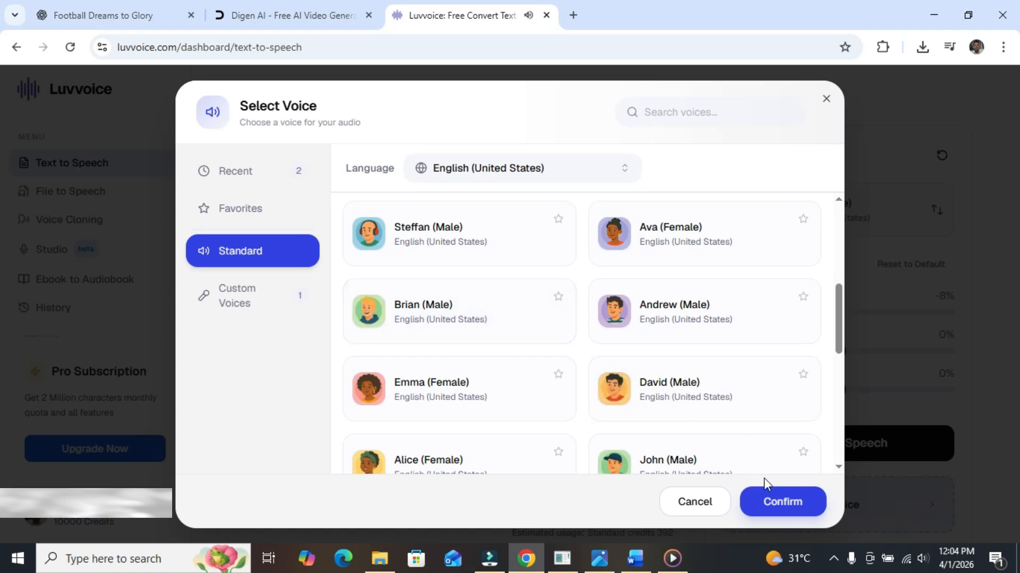
left_click(774, 509)
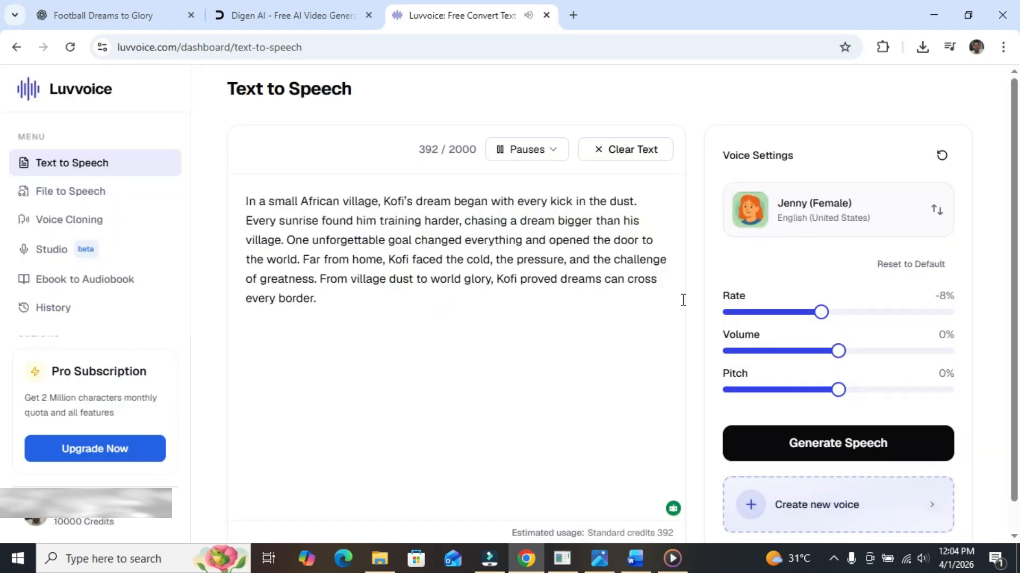
Step: Select Brian (Male), English (United States), as the narration voice
left_click(810, 226)
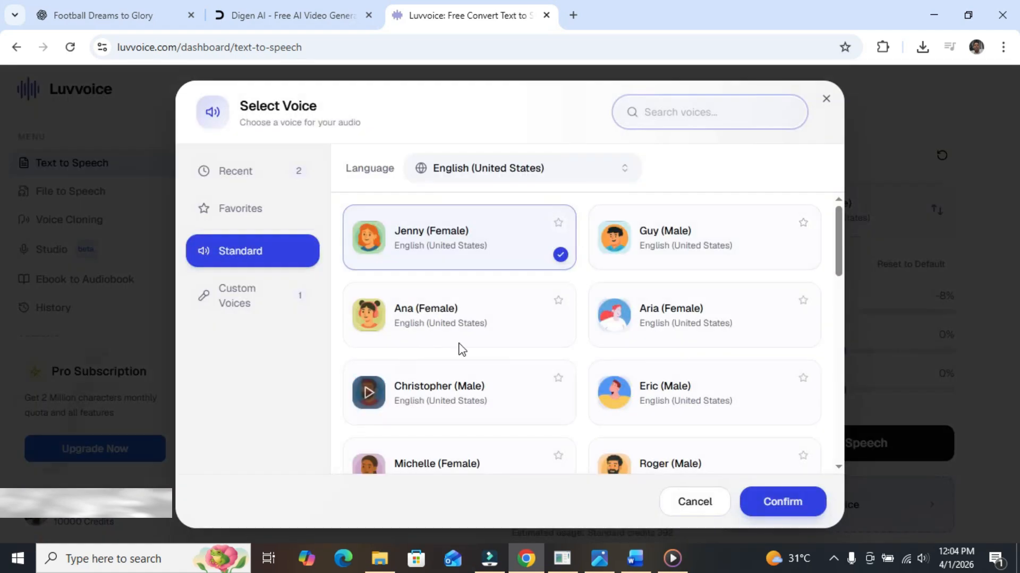
left_click_drag(838, 253, 847, 323)
left_click(412, 313)
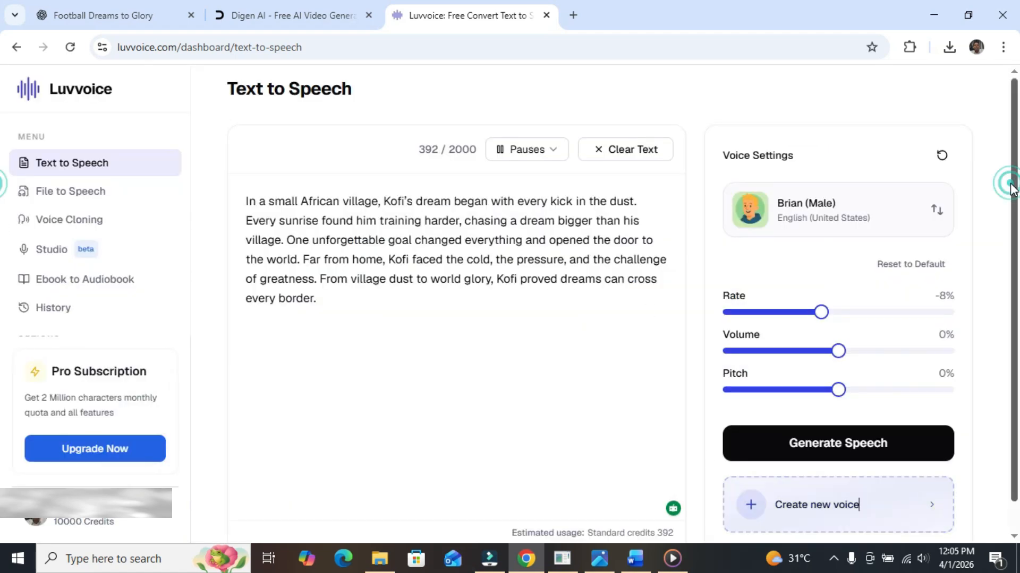
Step: Generate the speech from the script with the current voice settings and listen to its opening
scroll(1011, 180, "down", 1)
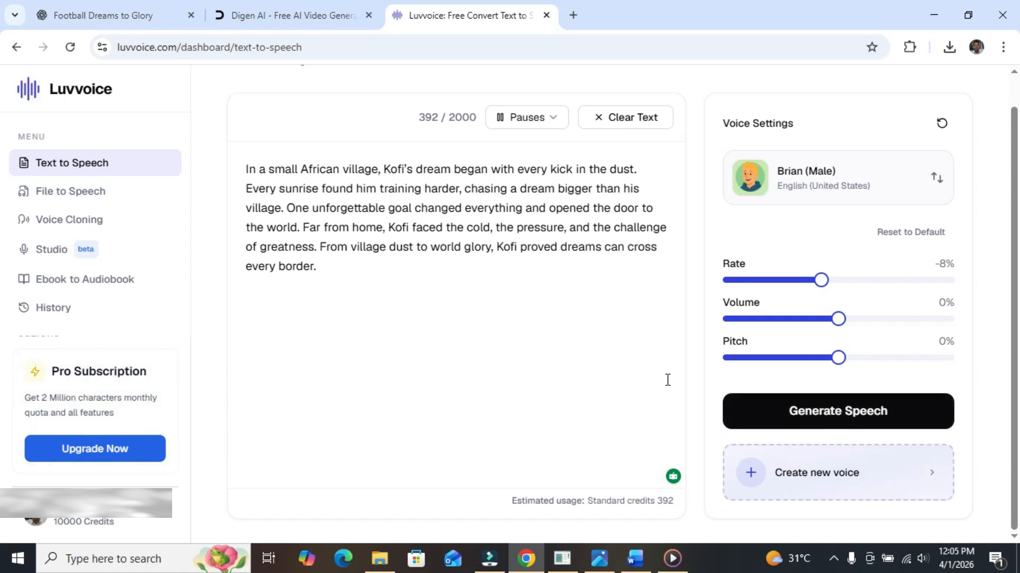
left_click(813, 415)
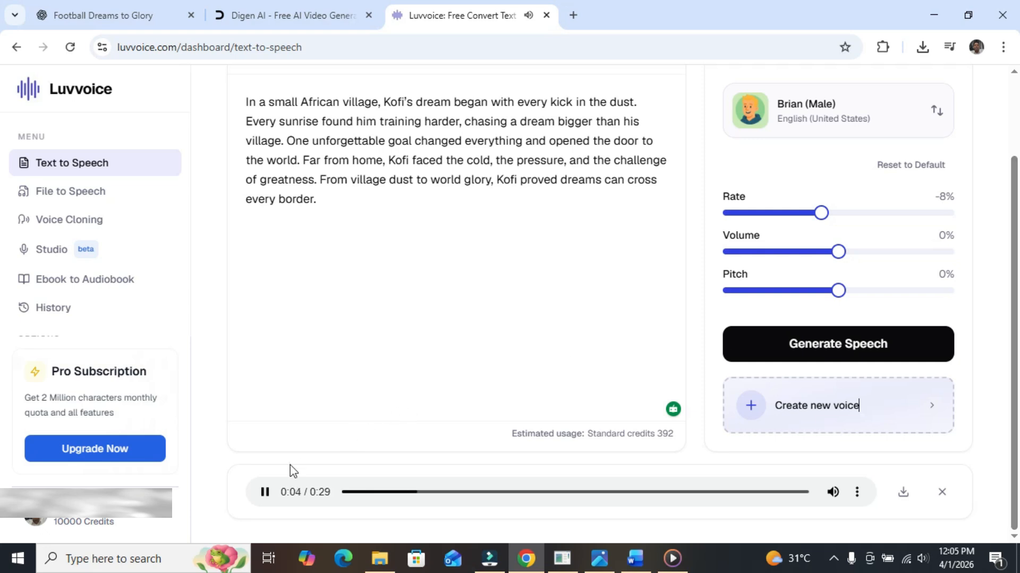
left_click(265, 492)
Step: Try a speech rate of -20%, regenerate the narration and listen to its opening
left_click_drag(821, 215, 801, 214)
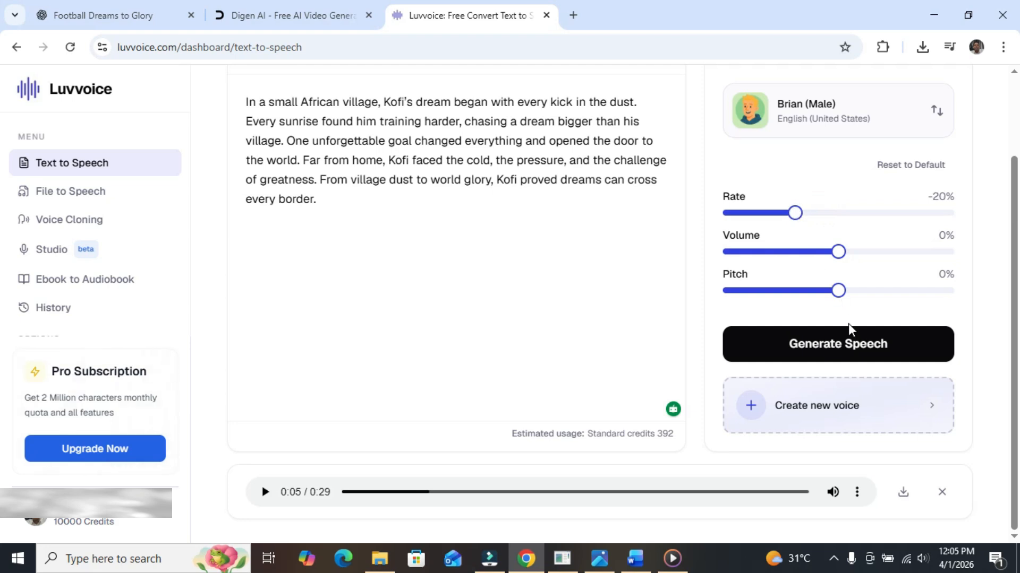
left_click(845, 346)
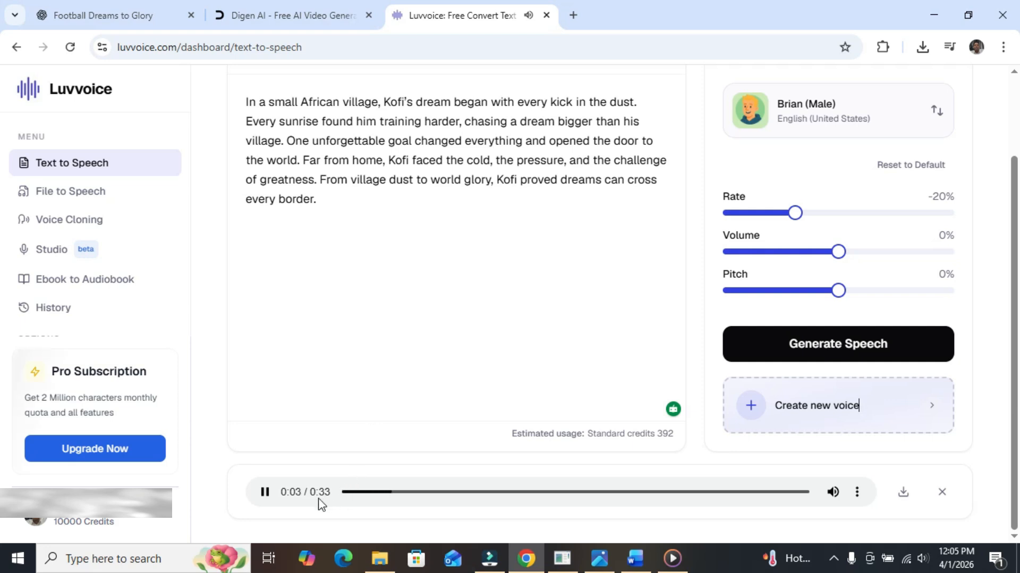
left_click(265, 492)
Step: Set the speech rate to 20%, regenerate the narration and play it back
left_click_drag(794, 213, 888, 229)
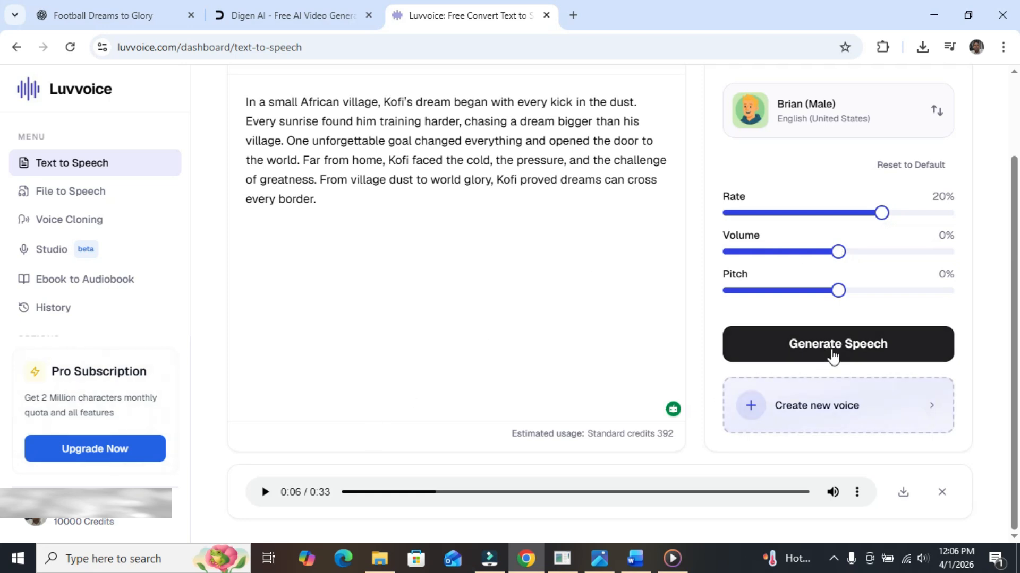
left_click(833, 352)
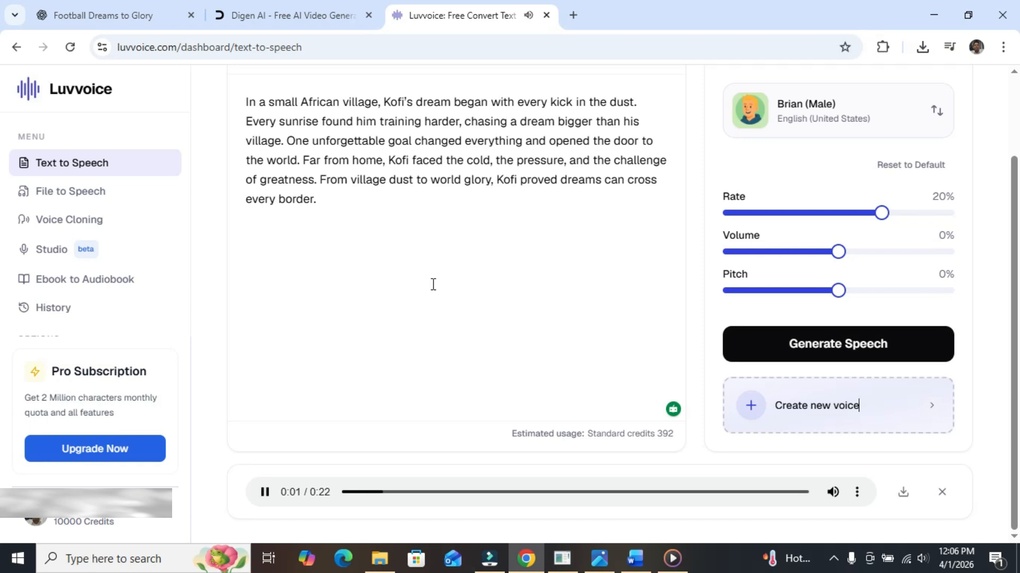
left_click(263, 493)
left_click(266, 493)
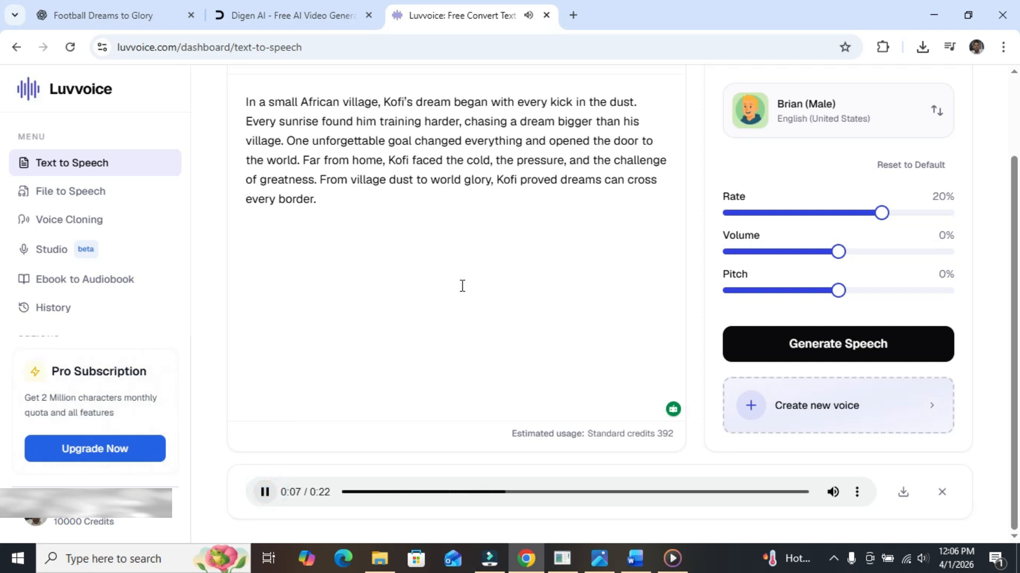
Step: Set the voice volume to 2%, raise the computer's sound volume and download the generated narration audio
mouse_move(838, 253)
left_mouse_down()
mouse_move(854, 257)
mouse_move(844, 256)
left_mouse_up()
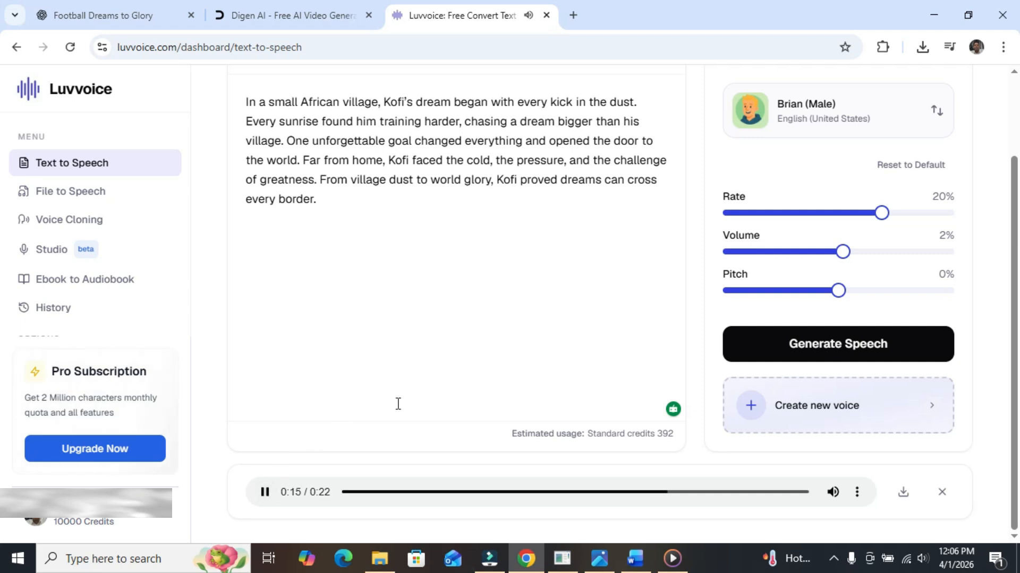
left_click(922, 558)
left_click_drag(914, 528, 939, 526)
left_click(416, 311)
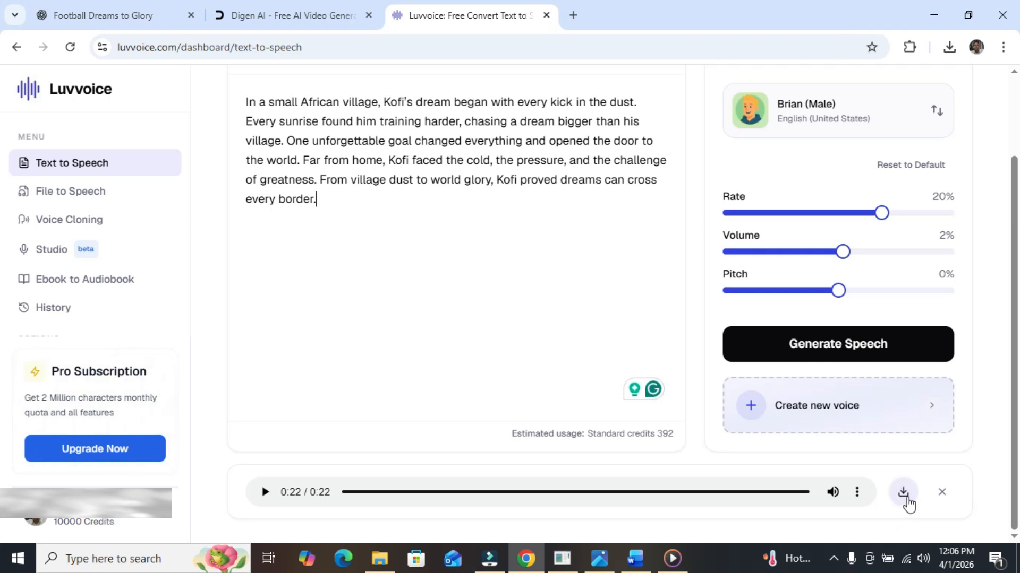
left_click(907, 499)
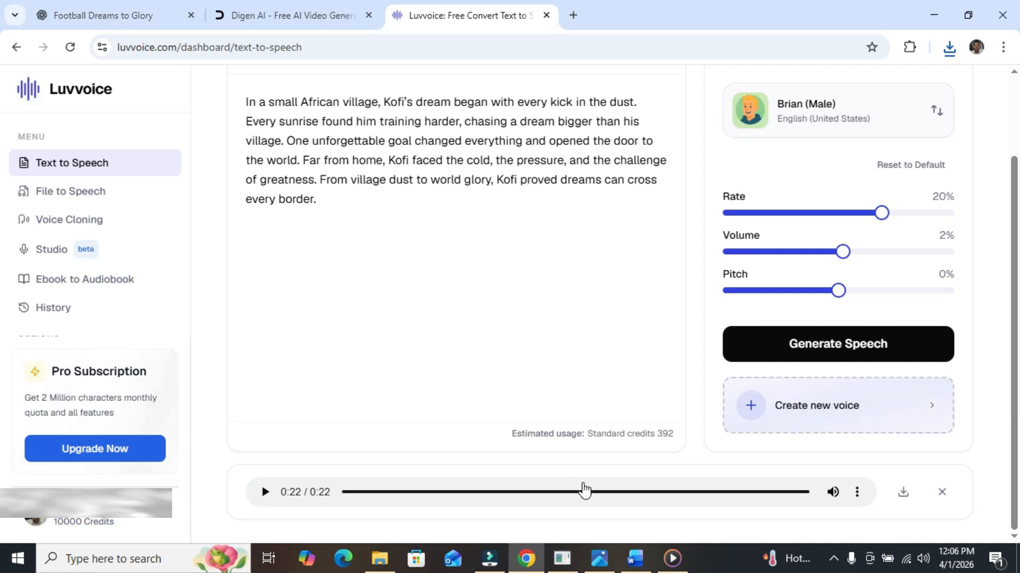
Step: Switch to Filmora, import videos v1 to v5 from the "african story" folder in Downloads and place them in sequence on video track 1
left_click(489, 558)
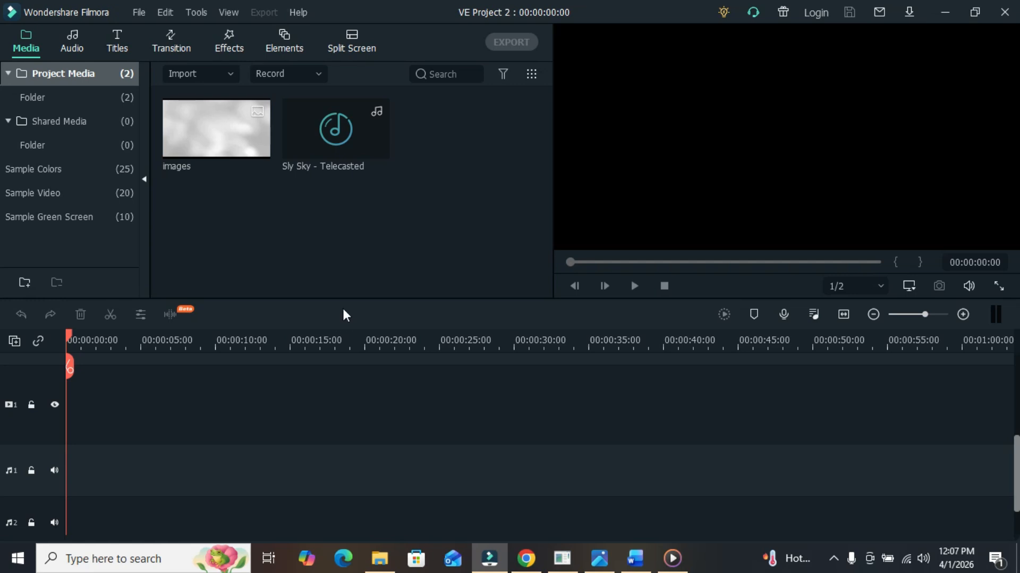
left_click(226, 75)
left_click(228, 92)
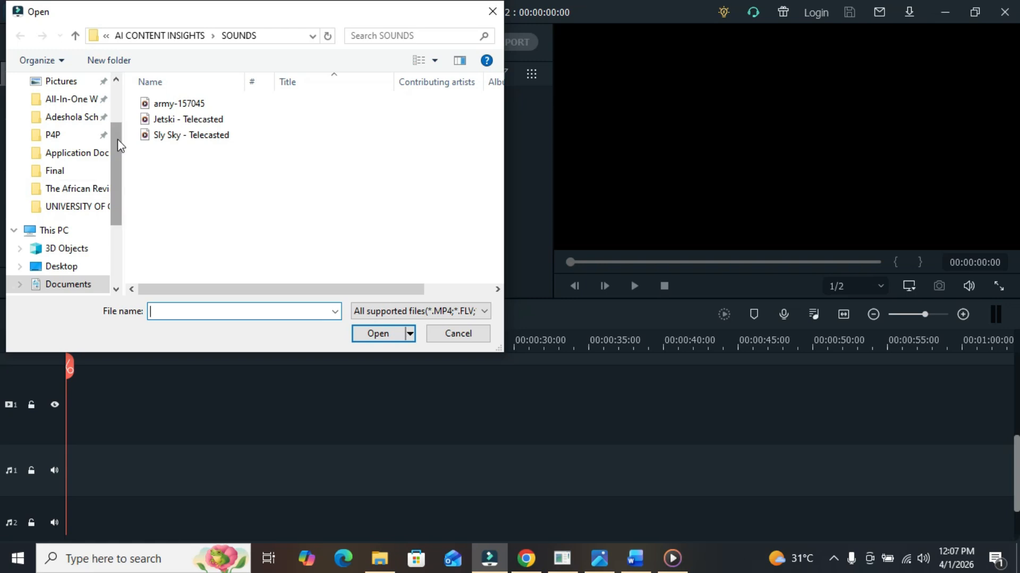
left_click_drag(115, 176, 114, 137)
left_click(90, 130)
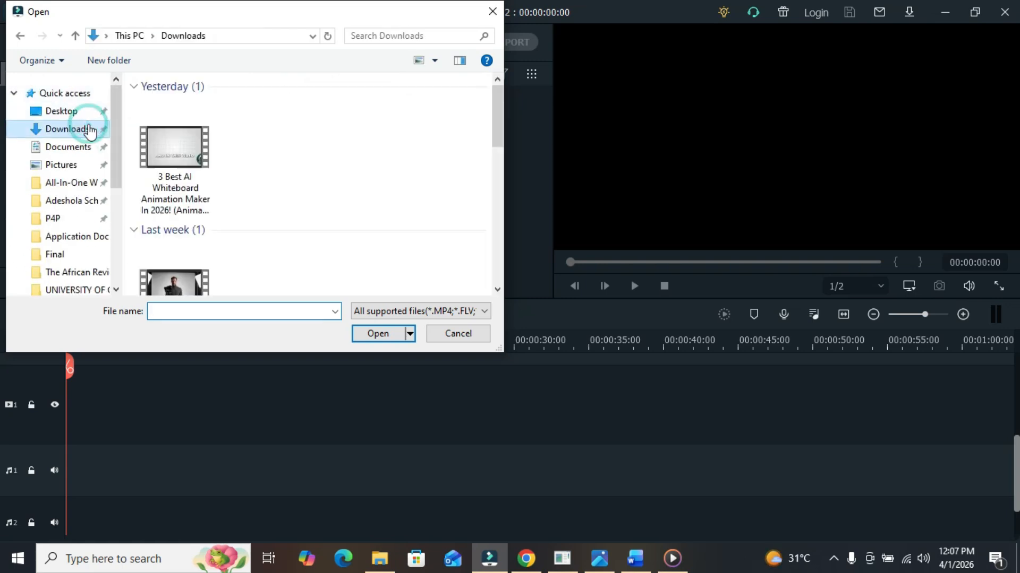
double_click(241, 167)
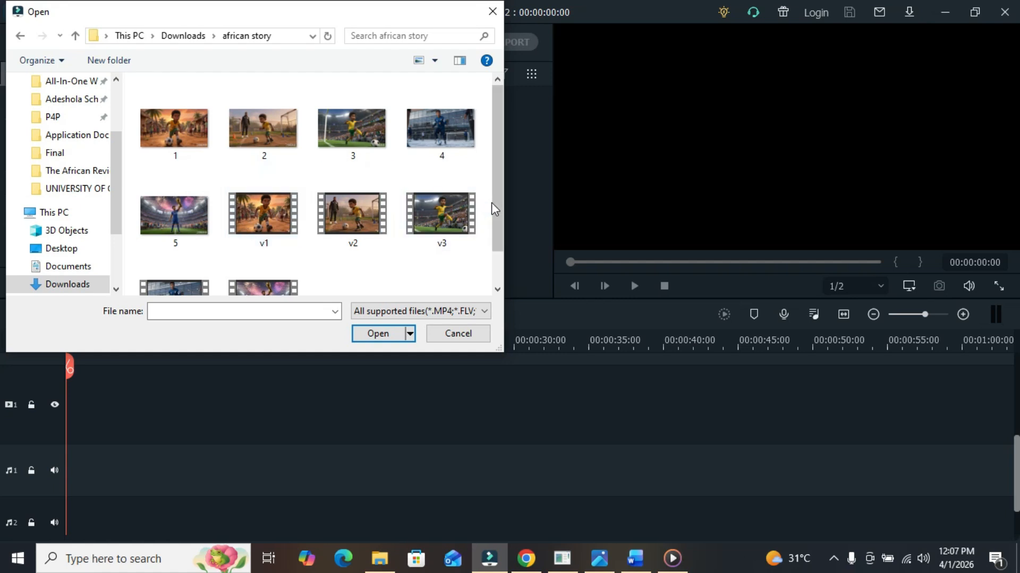
scroll(492, 202, "down", 1)
left_click(276, 178)
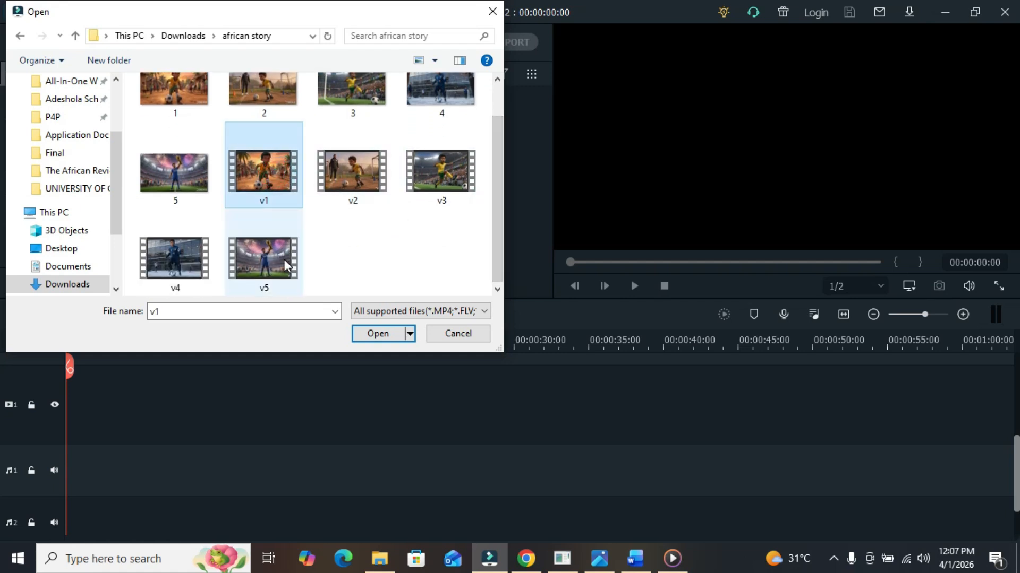
left_click(284, 259, "shift")
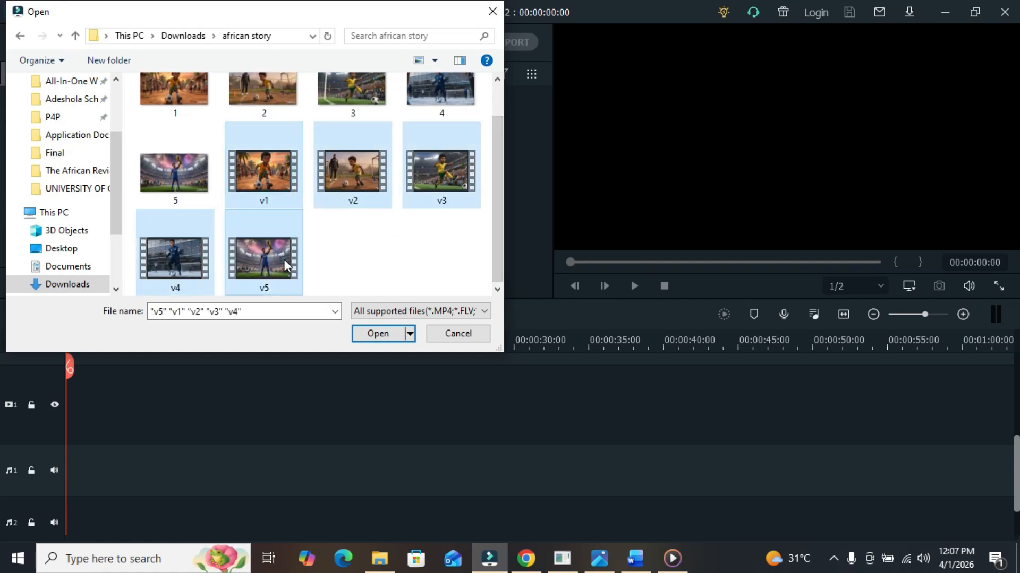
left_click(378, 333)
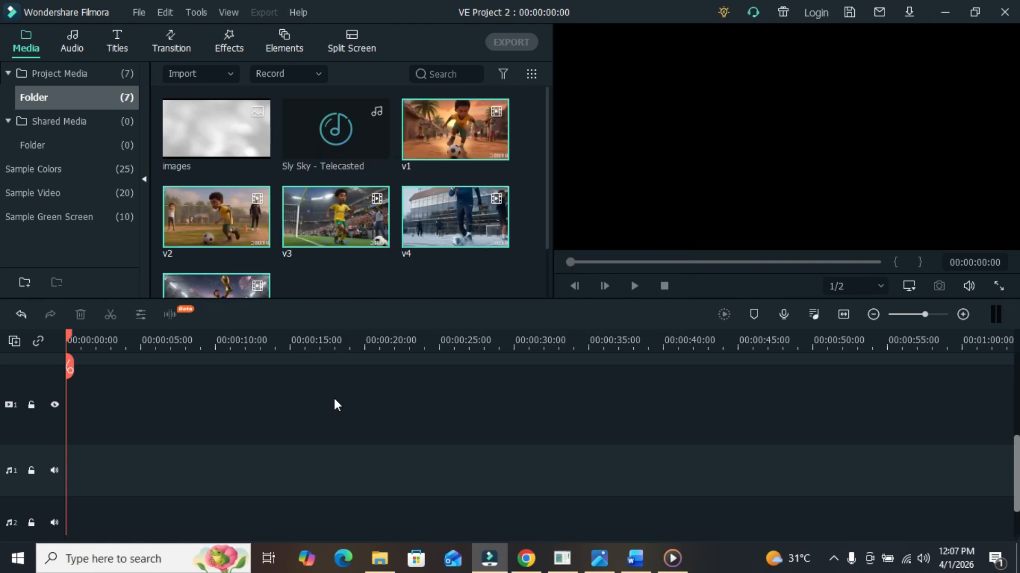
left_click_drag(413, 207, 247, 396)
left_click(562, 311)
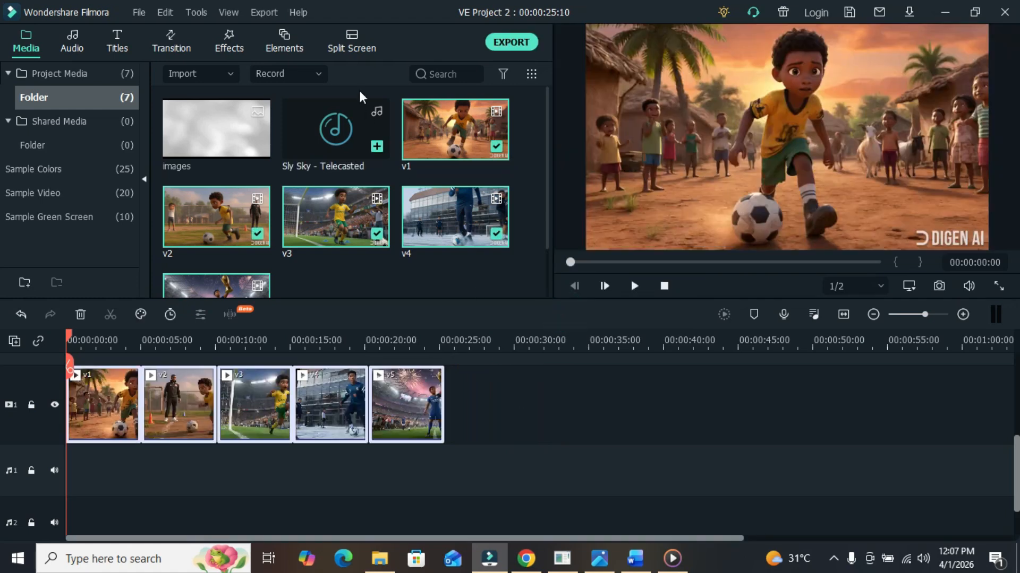
Step: Import the luvvoice.com-20260401-RskS8A narration from Downloads and place it at the start of audio track 1
left_click(319, 74)
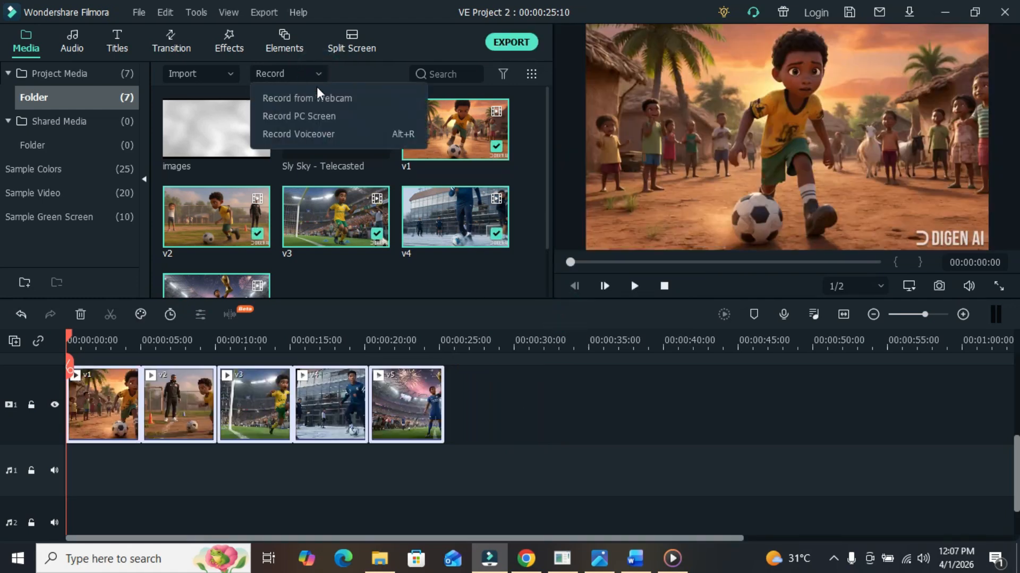
left_click(228, 74)
left_click(230, 75)
left_click(228, 98)
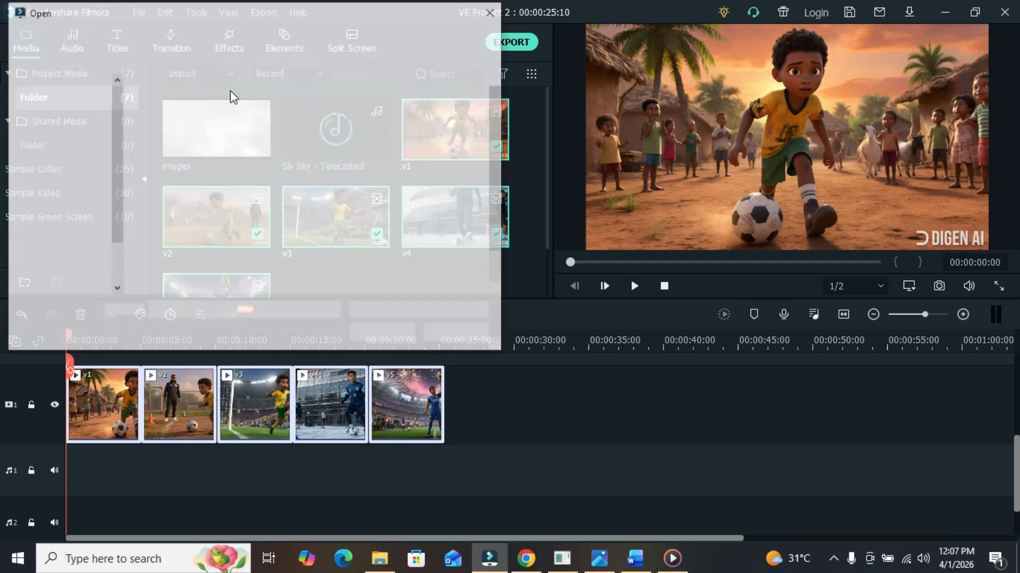
left_click_drag(116, 215, 114, 126)
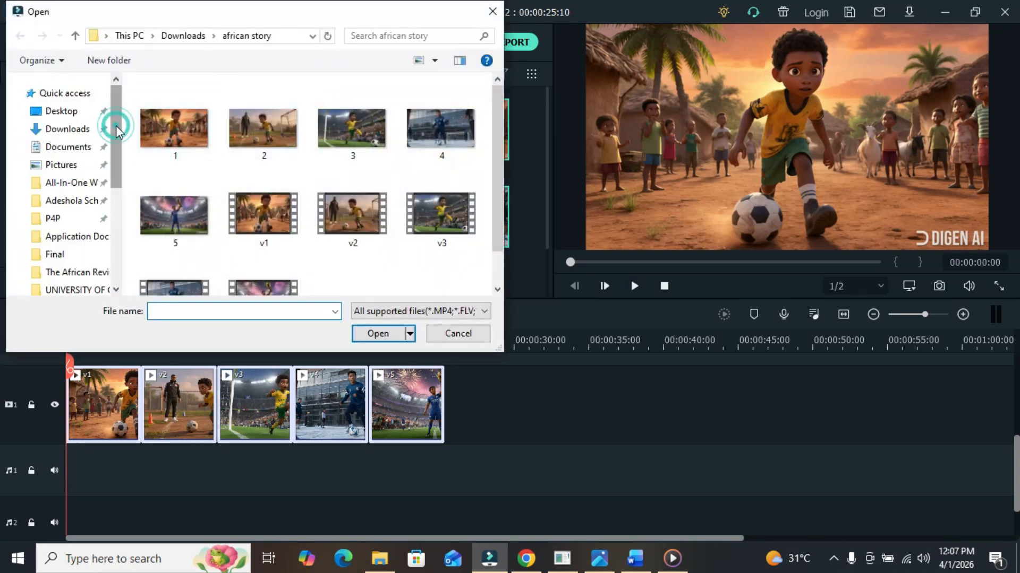
left_click(84, 129)
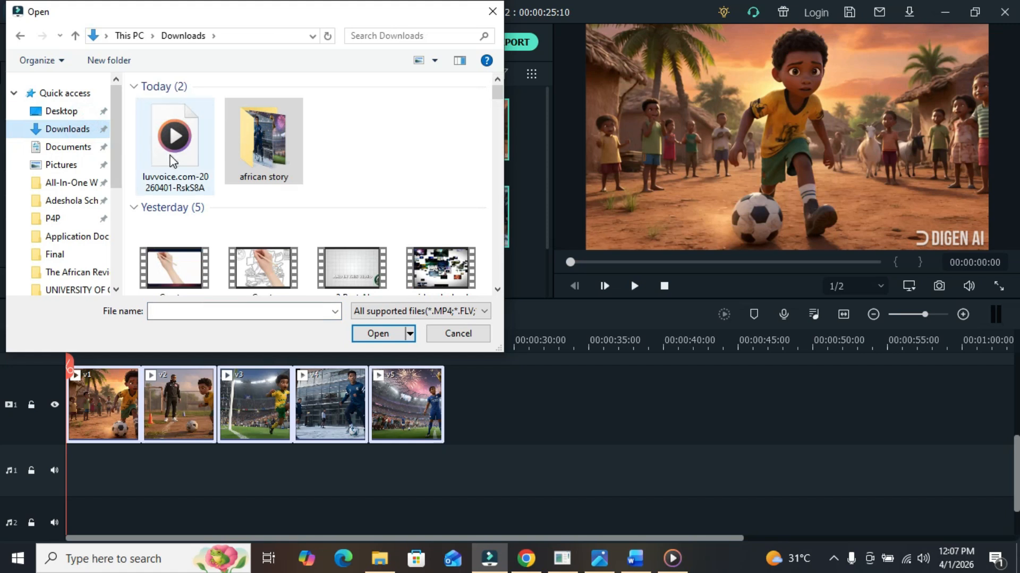
double_click(171, 154)
left_click(543, 241)
scroll(546, 245, "down", 1)
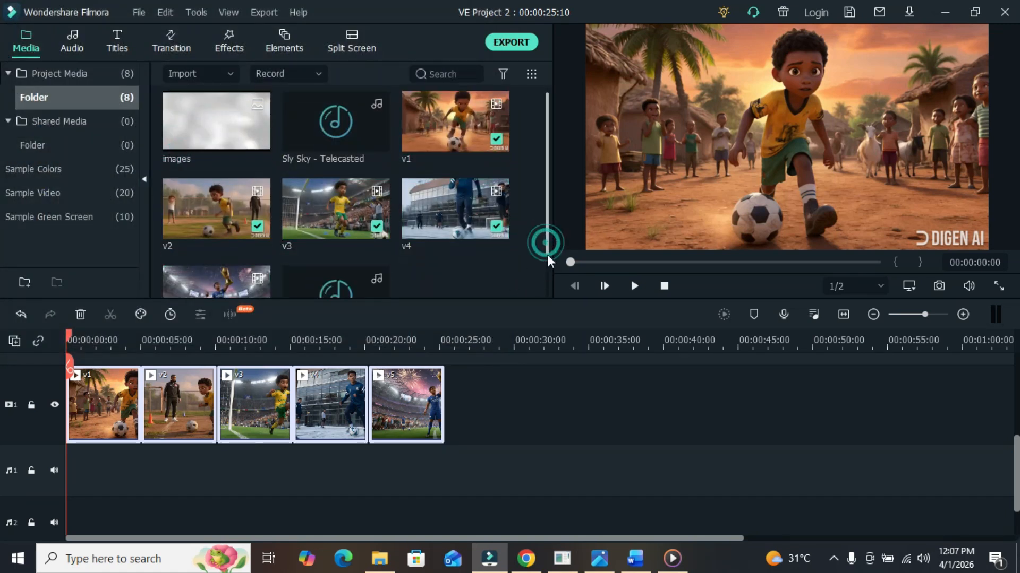
left_click_drag(334, 246, 74, 472)
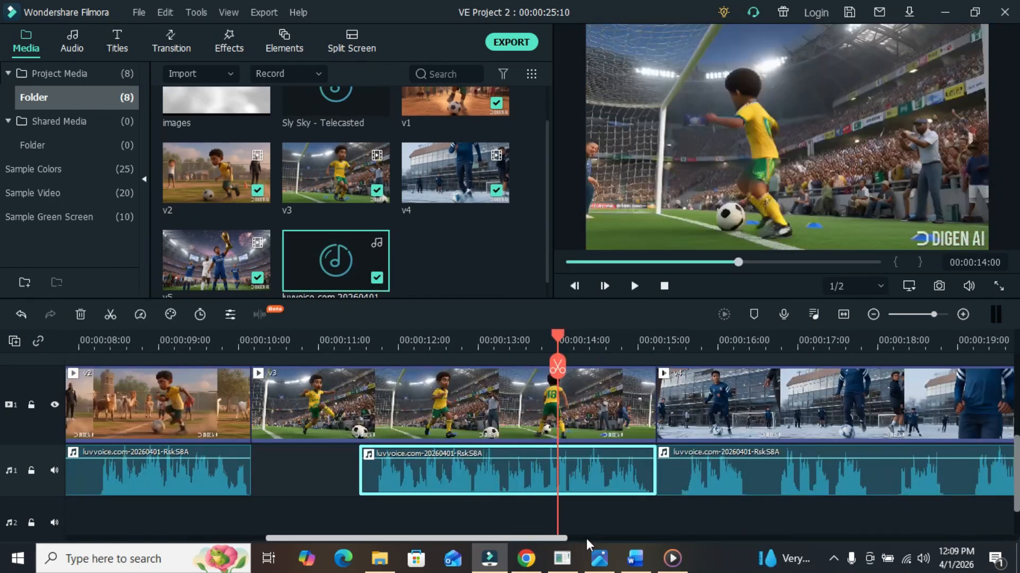
Step: Review the clips and split narration to the end of the timeline, and play the assembled video from the beginning
left_click_drag(587, 542, 726, 536)
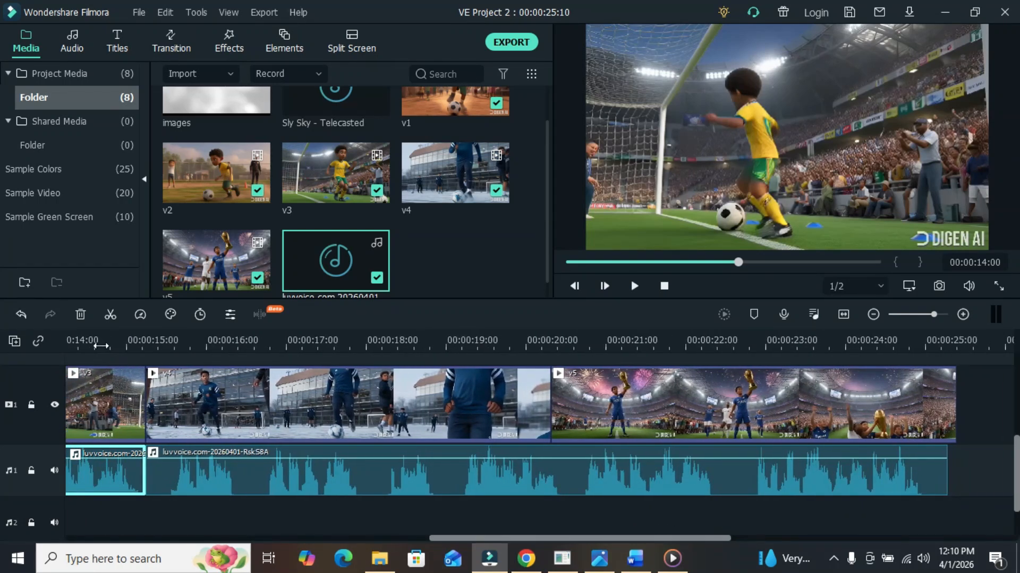
left_click(97, 344)
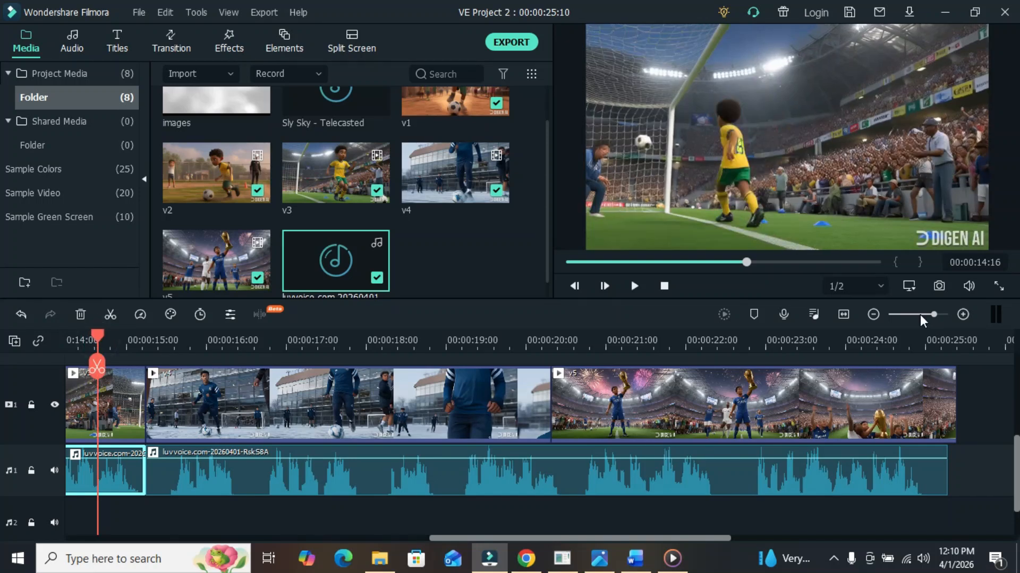
left_click(920, 315)
left_click_drag(95, 347, 11, 347)
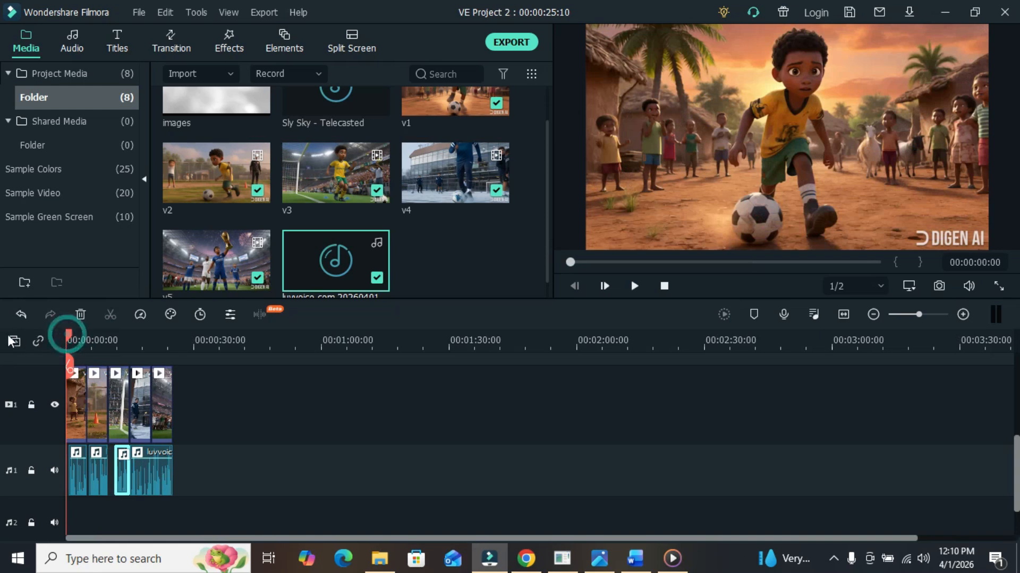
left_click(635, 286)
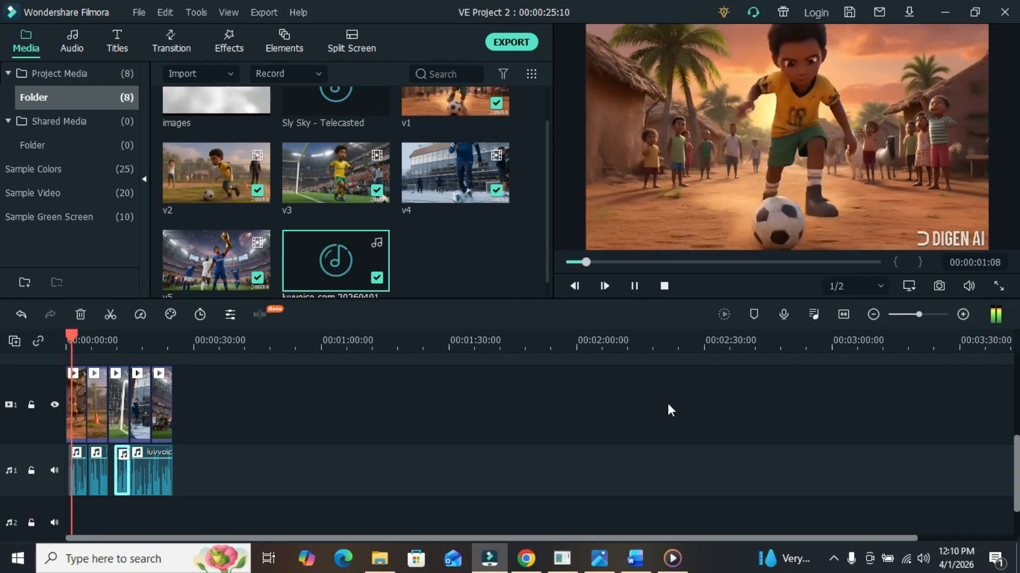